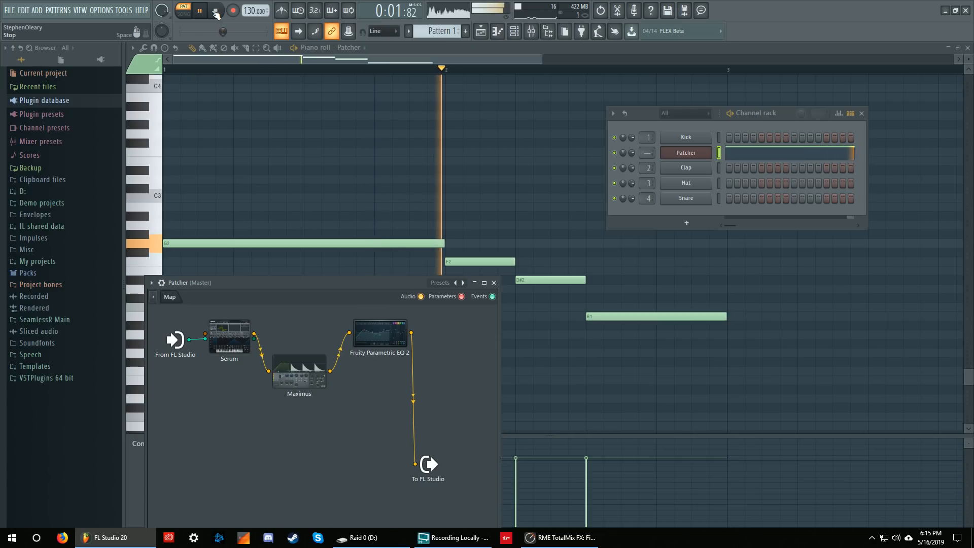
# Stop playback, line up Maximus and Fruity Parametric EQ 2 beside Serum in the Patcher map, and view the EQ curve.
pyautogui.click(215, 12)
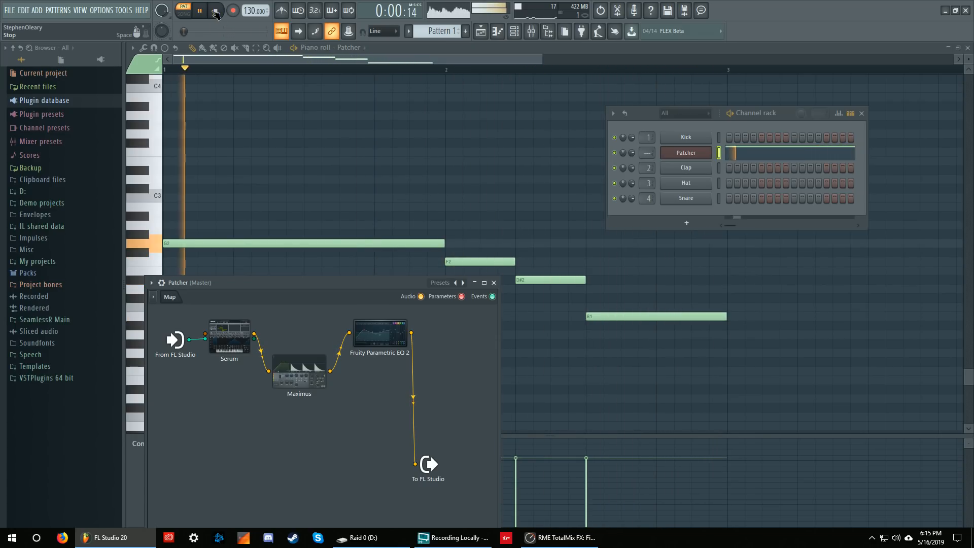
pyautogui.moveTo(357, 282); pyautogui.dragTo(425, 168)
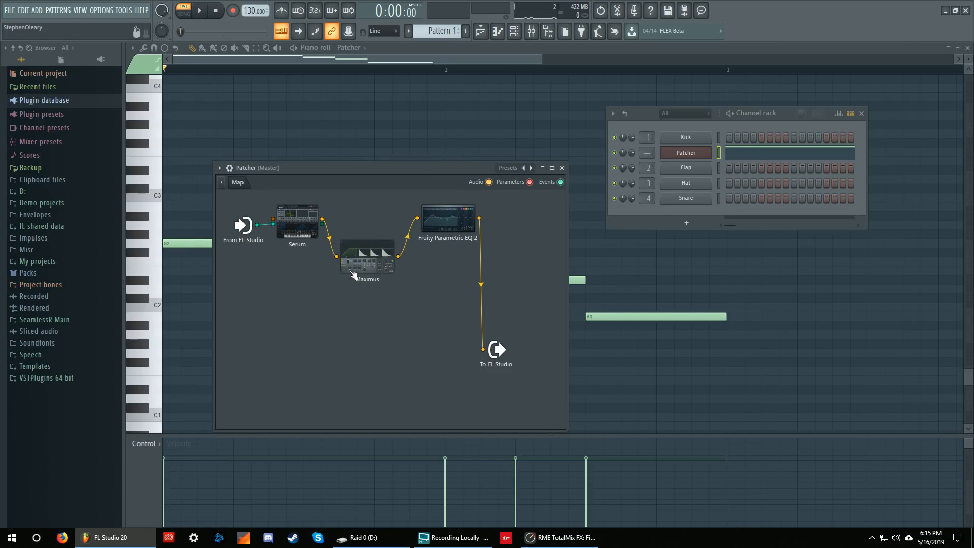
pyautogui.moveTo(387, 262); pyautogui.dragTo(390, 236)
pyautogui.moveTo(445, 220); pyautogui.dragTo(464, 214)
pyautogui.moveTo(395, 227); pyautogui.dragTo(406, 211)
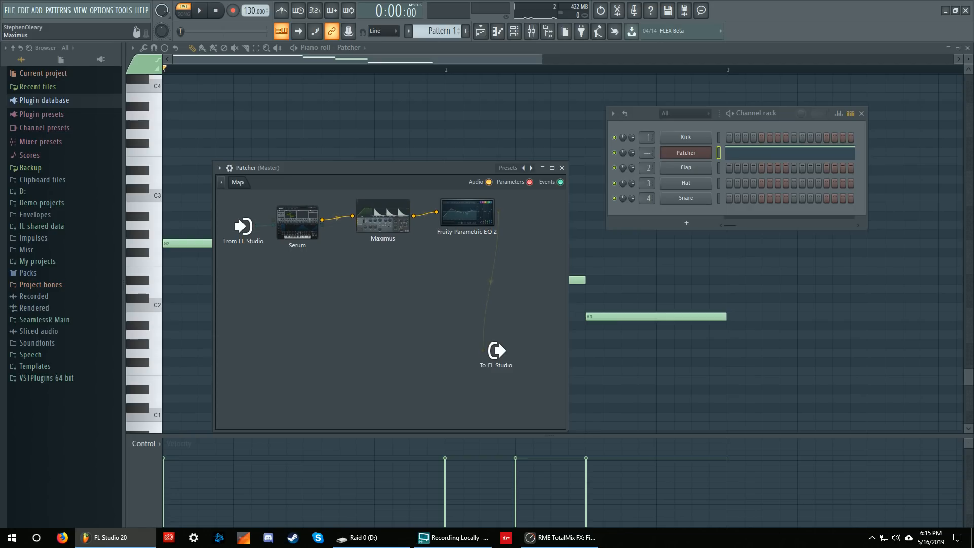
pyautogui.doubleClick(467, 213)
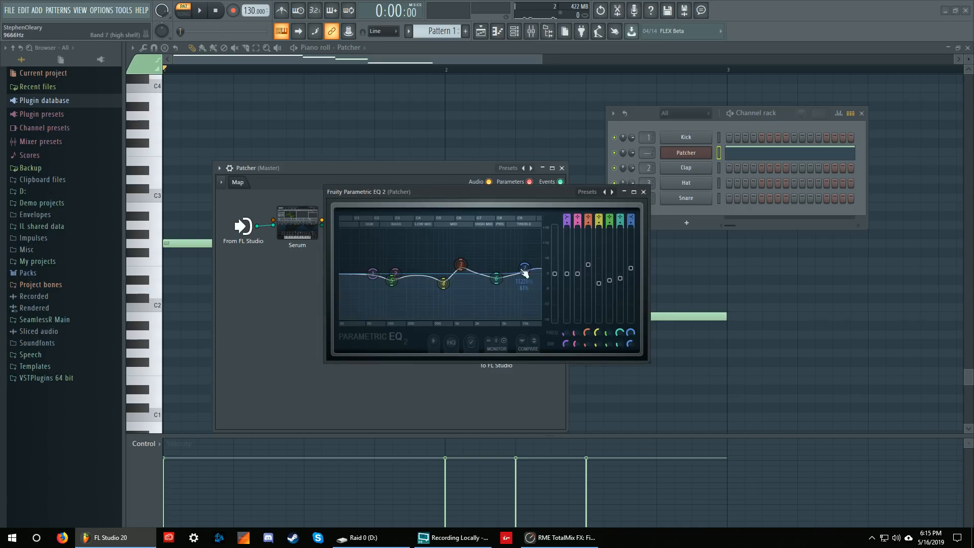
pyautogui.click(643, 191)
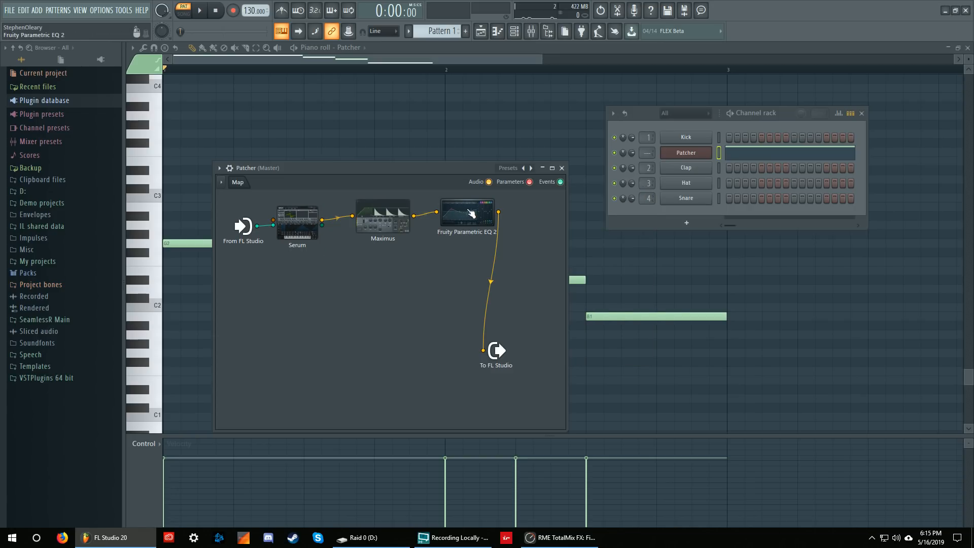
# Connect Serum's audio output directly to To FL Studio and audition the pattern without Maximus and the EQ.
pyautogui.moveTo(307, 223); pyautogui.dragTo(483, 350)
pyautogui.click(200, 11)
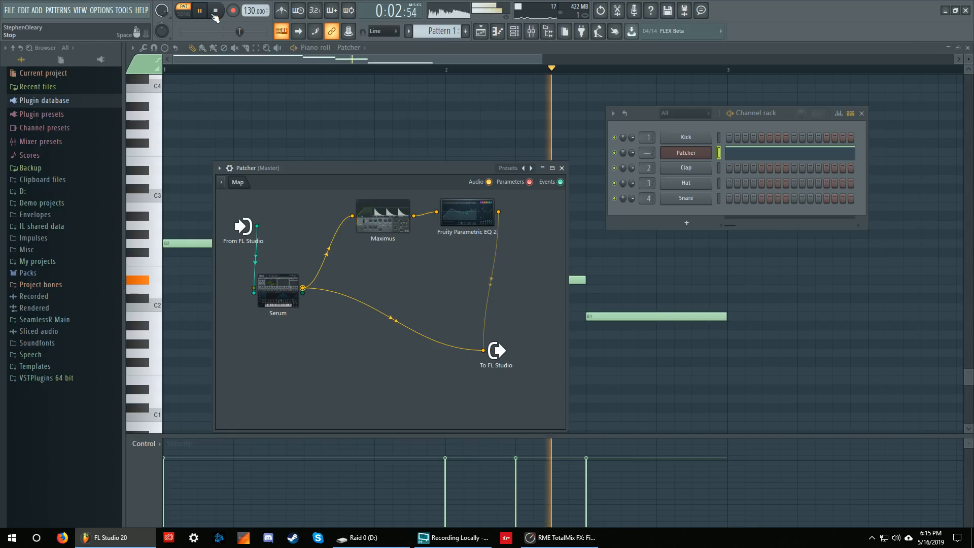
pyautogui.click(216, 11)
# Open the Serum patch and examine its effects rack down to the multiband compressor.
pyautogui.doubleClick(278, 292)
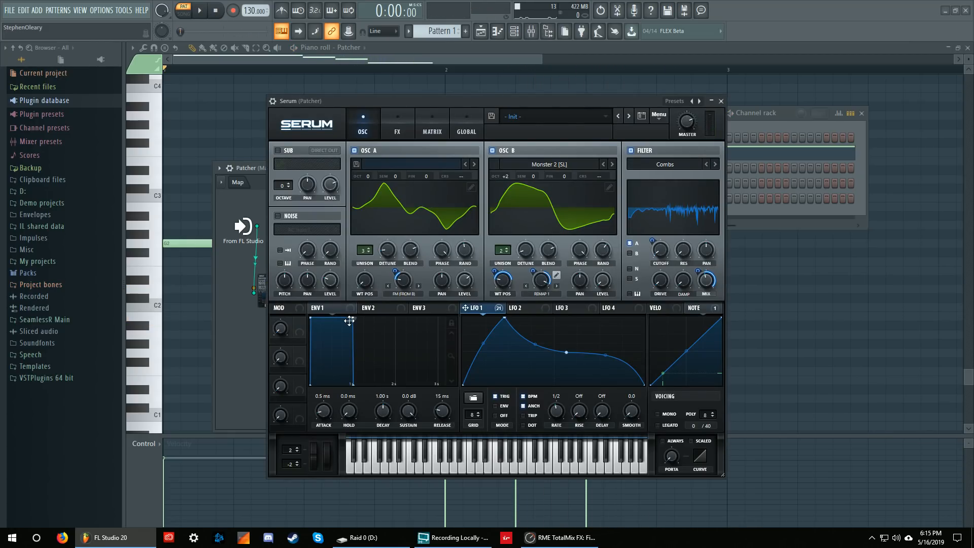
pyautogui.moveTo(439, 102); pyautogui.dragTo(420, 93)
pyautogui.click(380, 116)
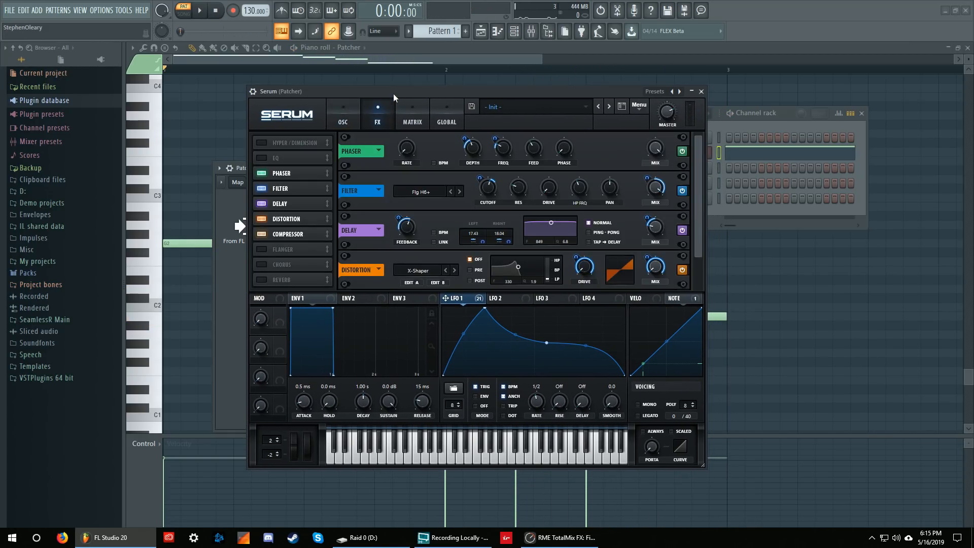
pyautogui.scroll(-1, 701, 192)
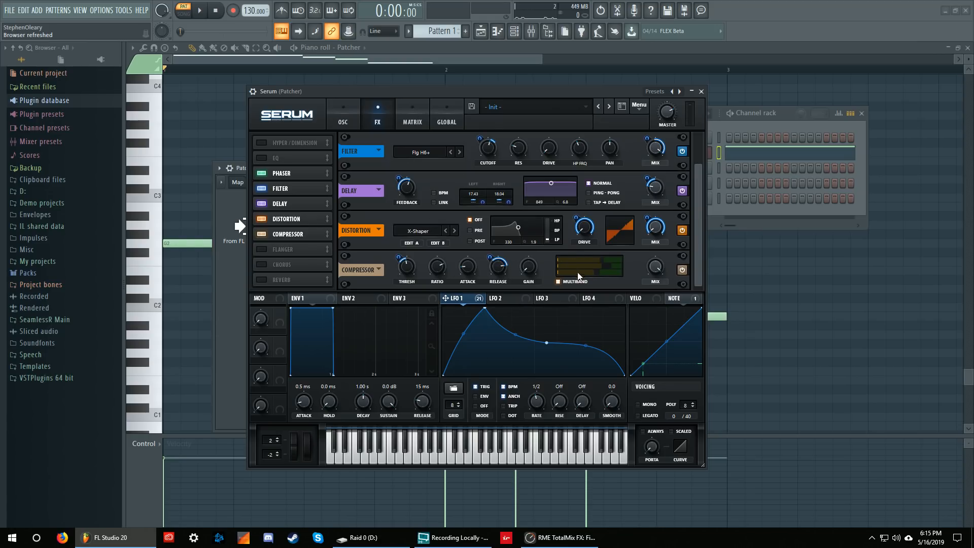
pyautogui.moveTo(587, 273)
pyautogui.moveTo(582, 269); pyautogui.dragTo(586, 270)
# Examine the LFO 1 assignments in Serum's modulation matrix and the oscillator settings, and return to the effects rack.
pyautogui.click(415, 118)
pyautogui.moveTo(700, 185); pyautogui.dragTo(702, 240)
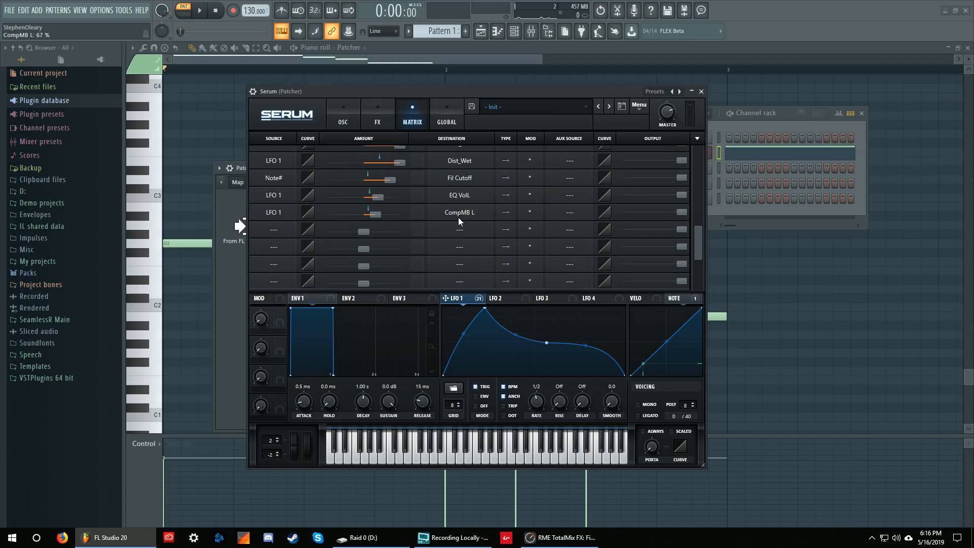
pyautogui.scroll(10, 698, 230)
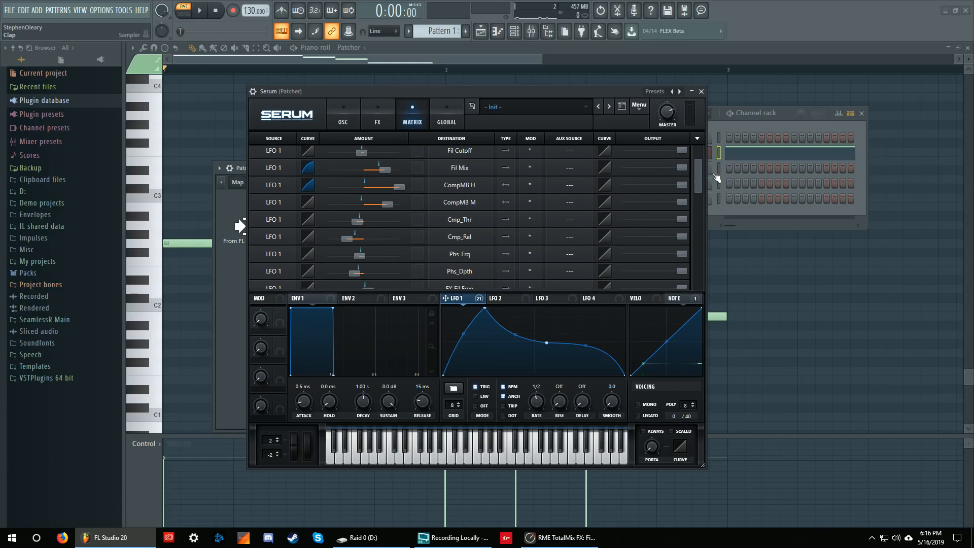
pyautogui.moveTo(695, 166); pyautogui.dragTo(702, 185)
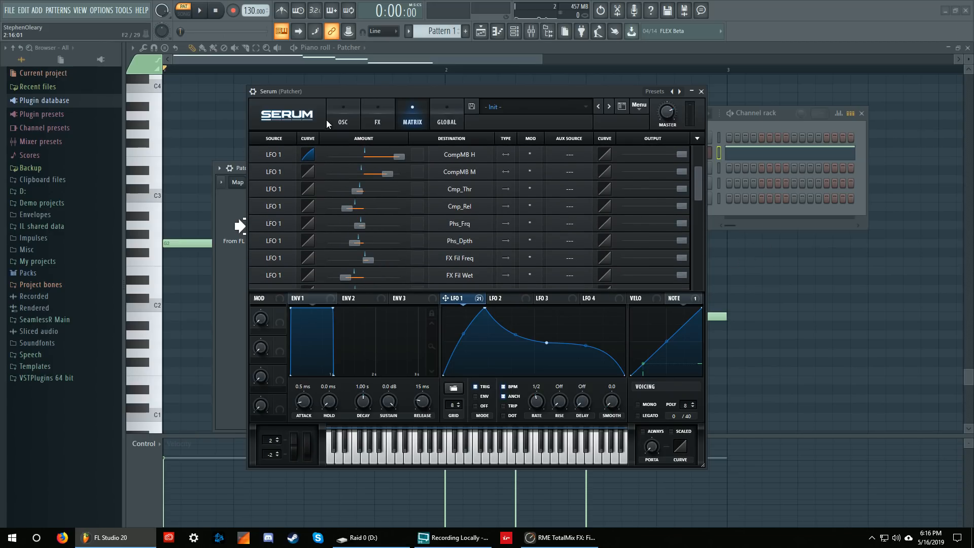
pyautogui.click(341, 120)
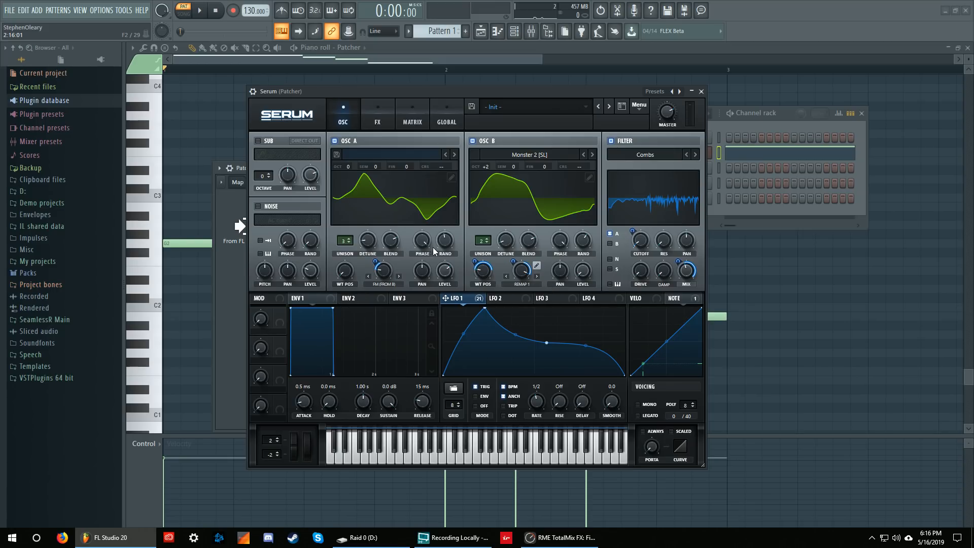
pyautogui.click(334, 141)
pyautogui.click(378, 114)
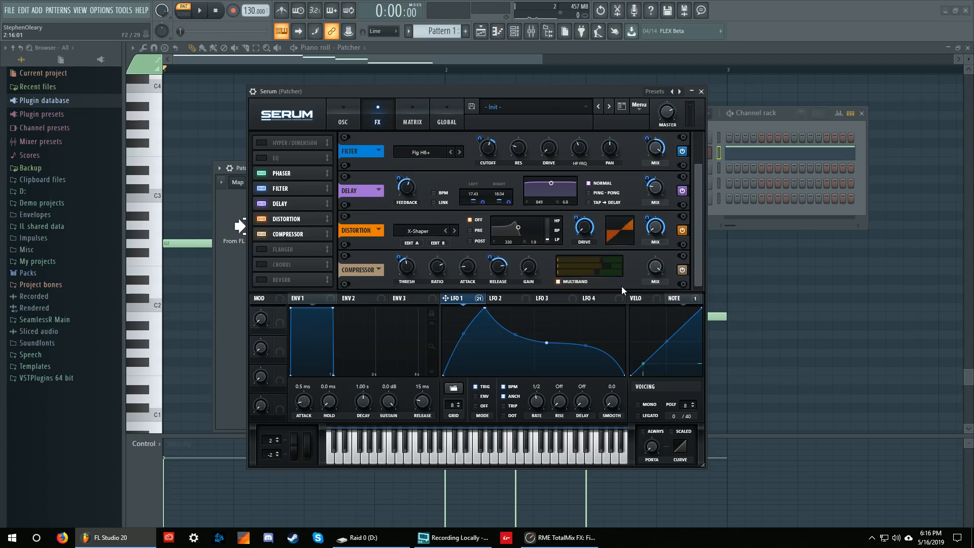
# Audition the pattern with Serum's compressor active.
pyautogui.moveTo(530, 92)
pyautogui.mouseDown()
pyautogui.moveTo(580, 397)
pyautogui.moveTo(531, 87)
pyautogui.mouseUp()
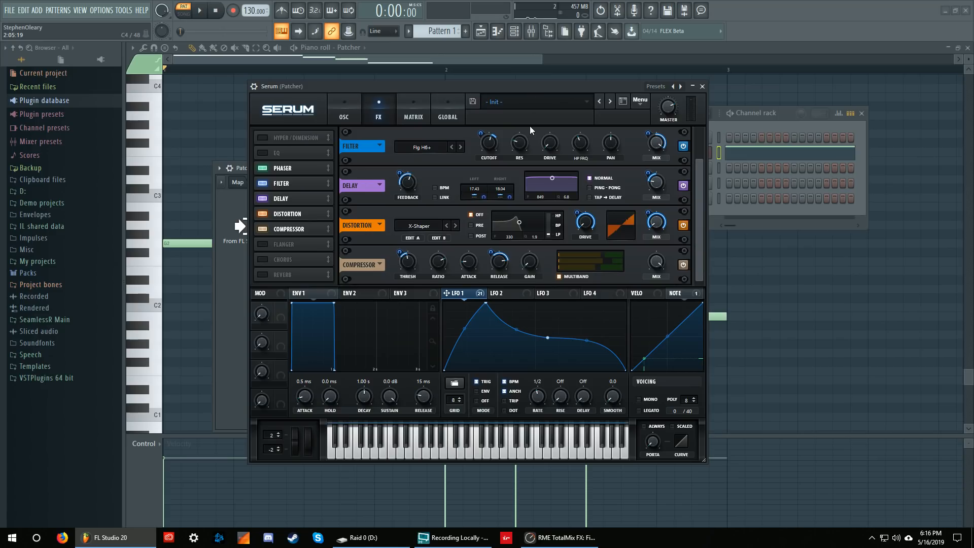
pyautogui.click(199, 10)
pyautogui.click(215, 11)
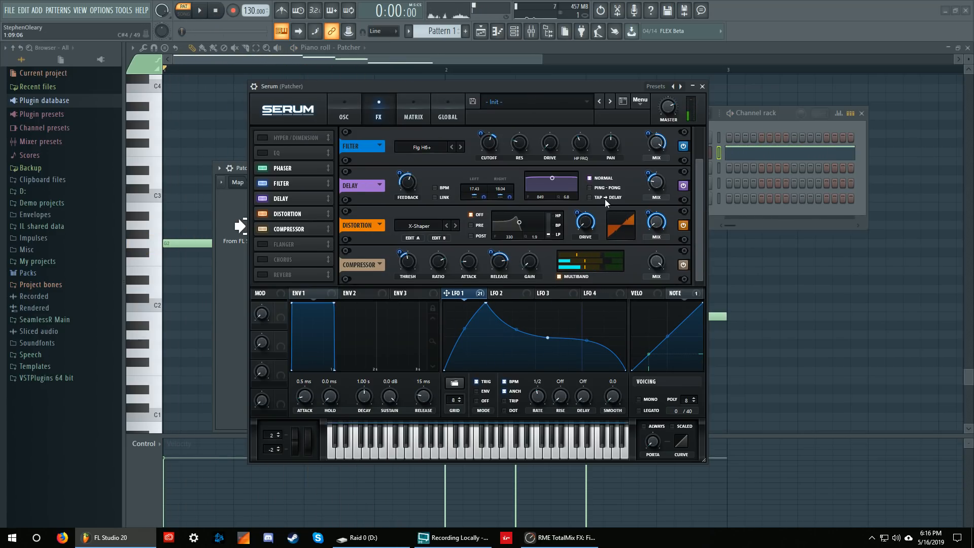
# Bypass Serum's compressor and audition the pattern without it.
pyautogui.click(683, 264)
pyautogui.press('space')
pyautogui.click(217, 14)
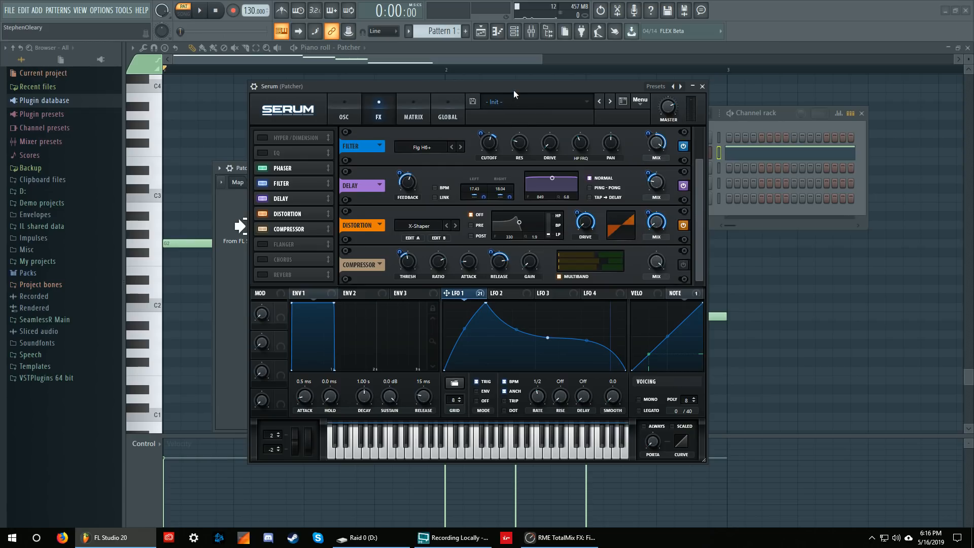
pyautogui.moveTo(513, 90); pyautogui.dragTo(481, 394)
pyautogui.press('space')
pyautogui.moveTo(406, 390); pyautogui.dragTo(422, 96)
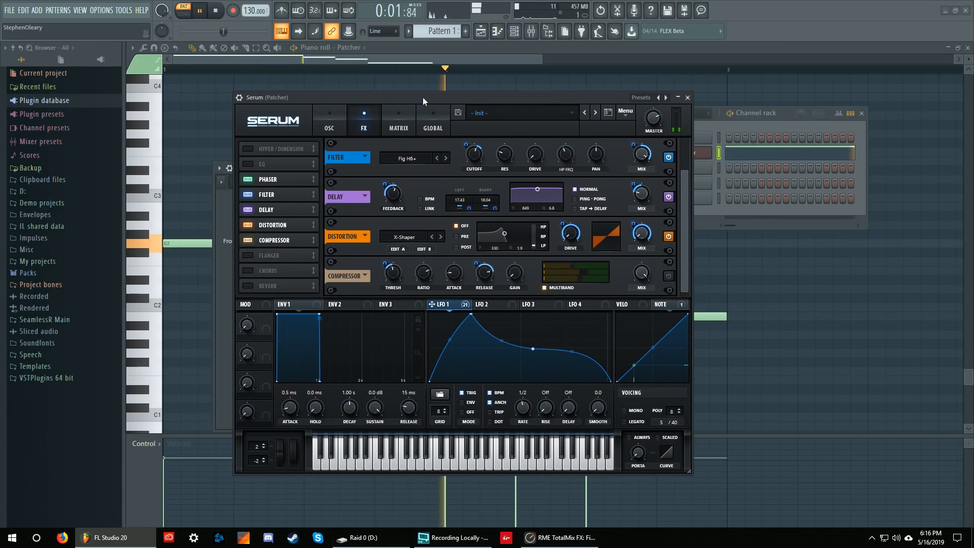
pyautogui.click(216, 14)
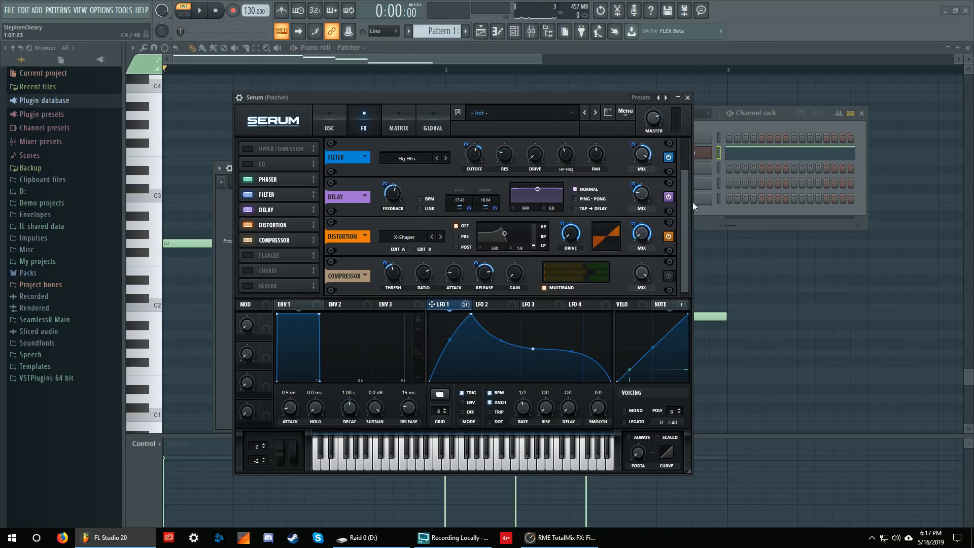
# Examine the distortion's Shaper B curve, its type options, and the LFO 1 modulation on its Drive and Mix.
pyautogui.click(422, 249)
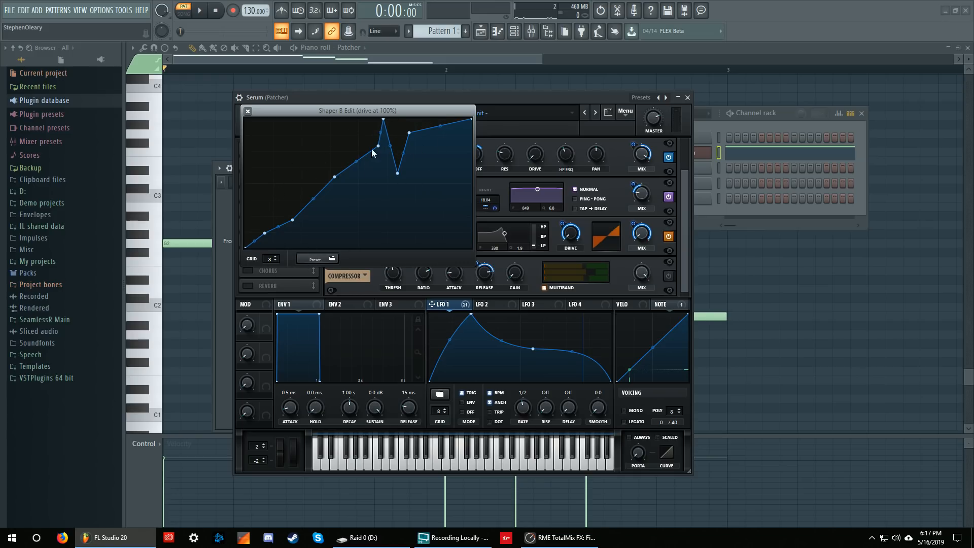
pyautogui.click(248, 111)
pyautogui.click(411, 158)
pyautogui.click(427, 149)
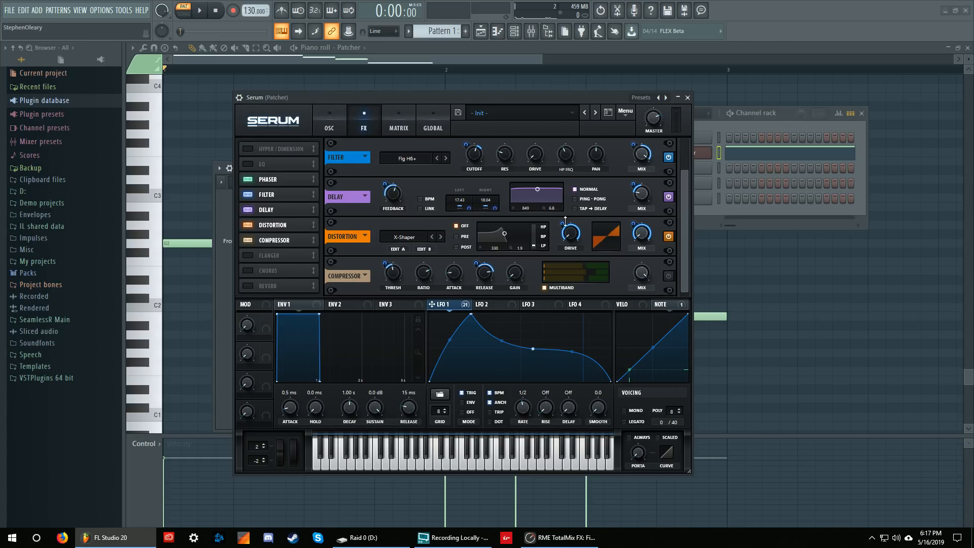
pyautogui.click(411, 237)
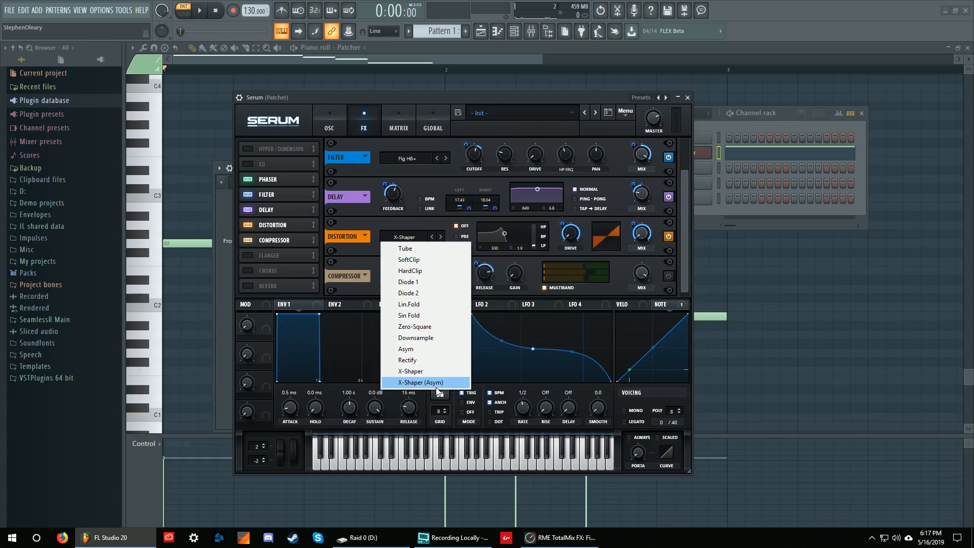
pyautogui.click(355, 257)
pyautogui.click(413, 250)
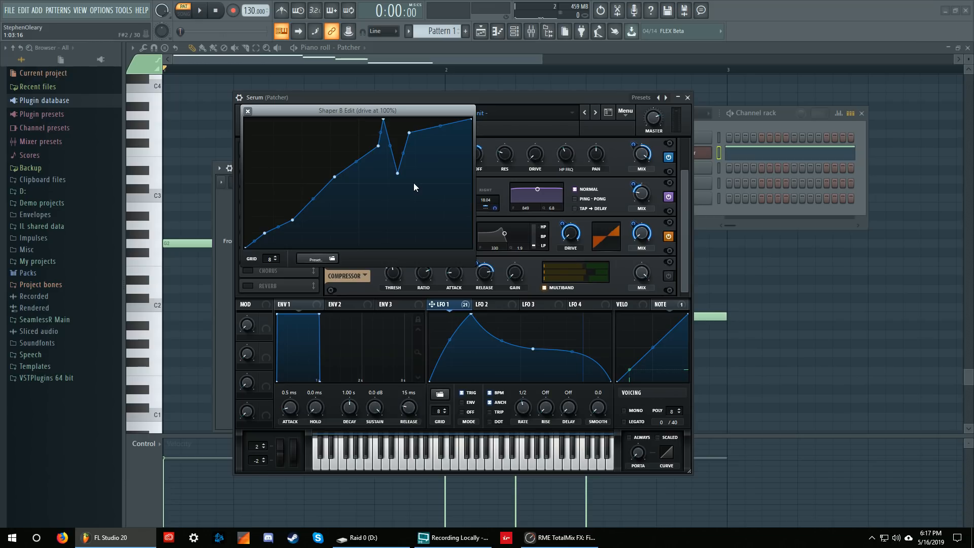
pyautogui.click(248, 111)
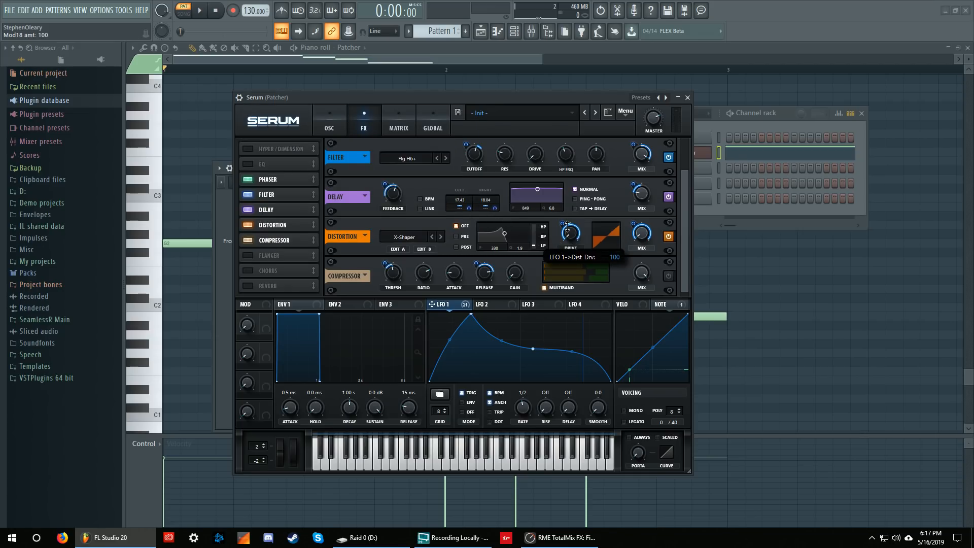
pyautogui.moveTo(633, 223)
pyautogui.mouseDown()
pyautogui.moveTo(635, 246)
pyautogui.moveTo(636, 216)
pyautogui.mouseUp()
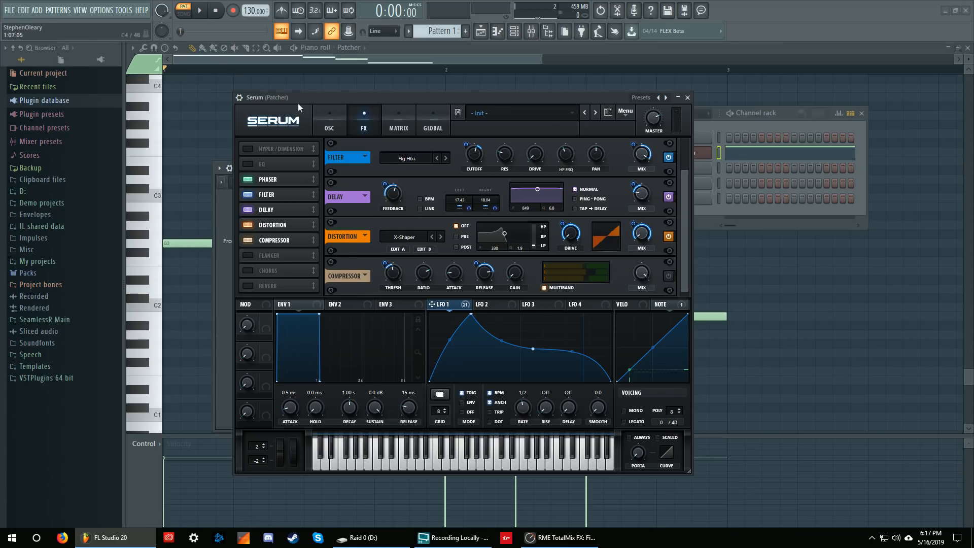
# Switch Serum's compressor back on, bypass the delay, and audition the pattern.
pyautogui.press('space')
pyautogui.click(222, 15)
pyautogui.click(669, 275)
pyautogui.click(199, 10)
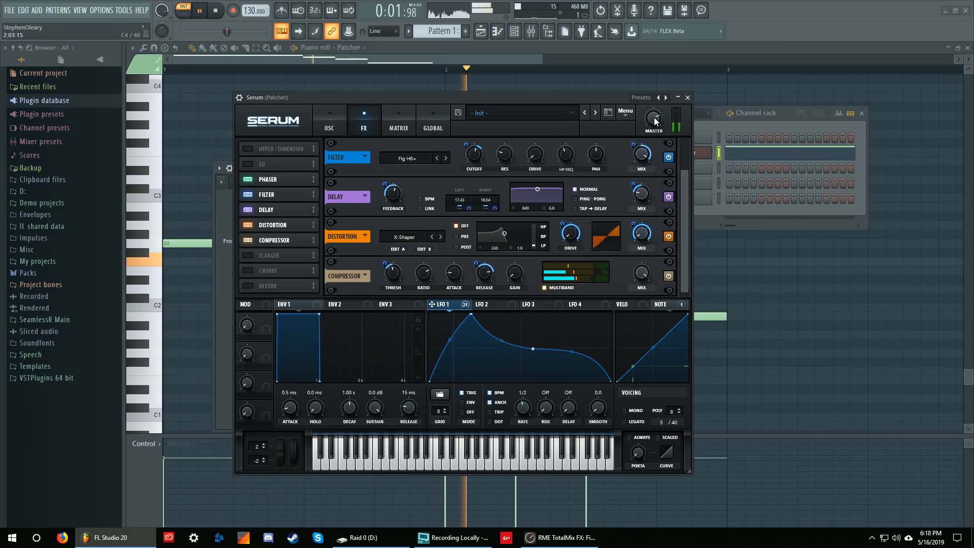
pyautogui.press('space')
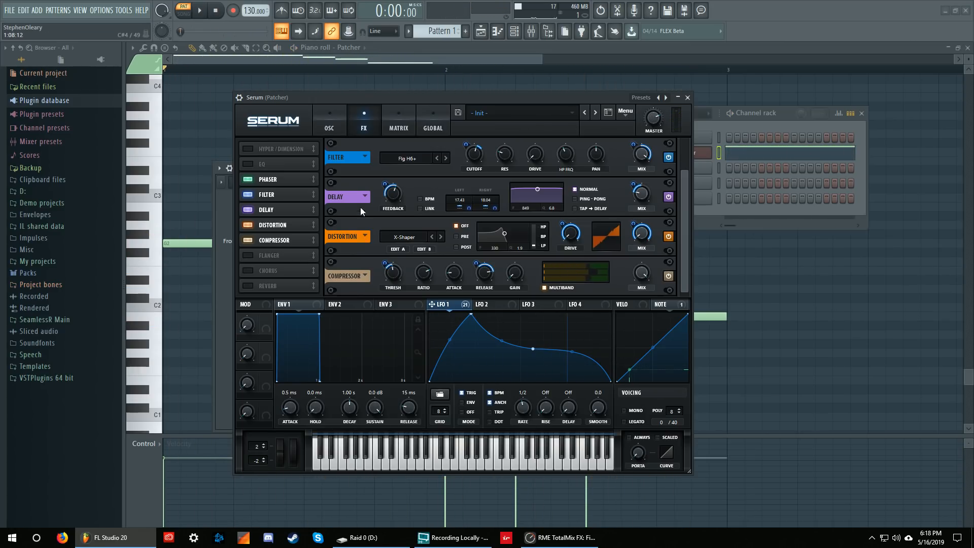
pyautogui.press('space')
# Try an LFO 1 amount of -9 on the effects filter's Mix and a cutoff of 5360 Hz while the pattern plays.
pyautogui.moveTo(679, 210); pyautogui.dragTo(681, 189)
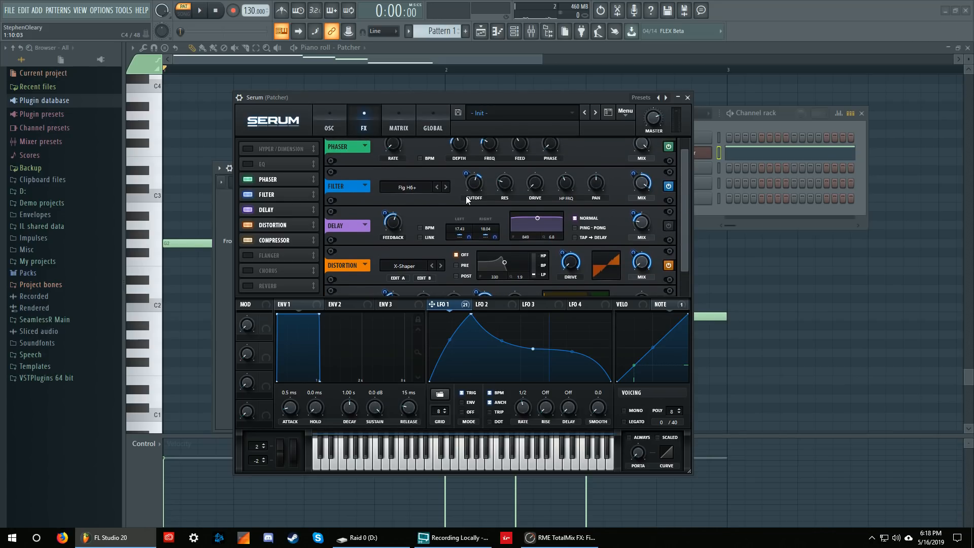
pyautogui.moveTo(633, 174); pyautogui.dragTo(634, 156)
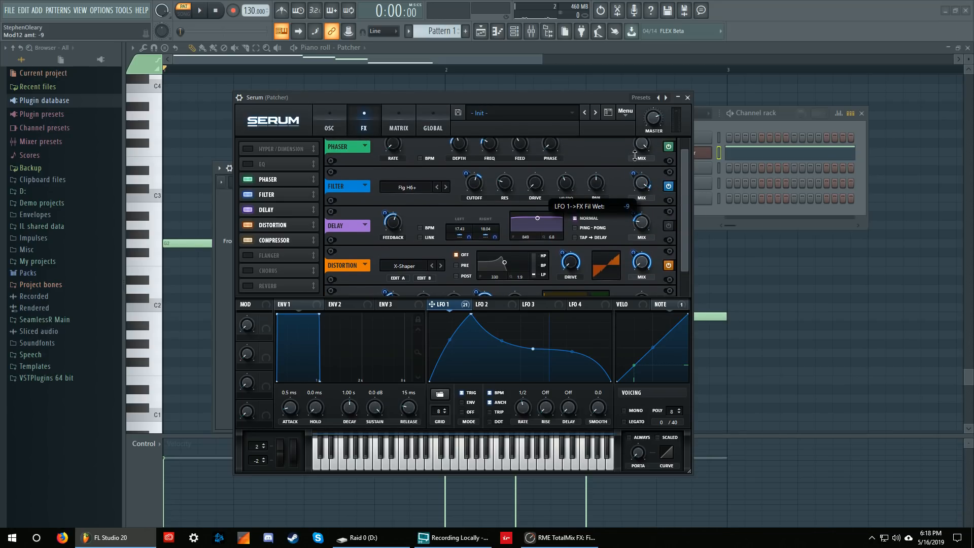
pyautogui.press('space')
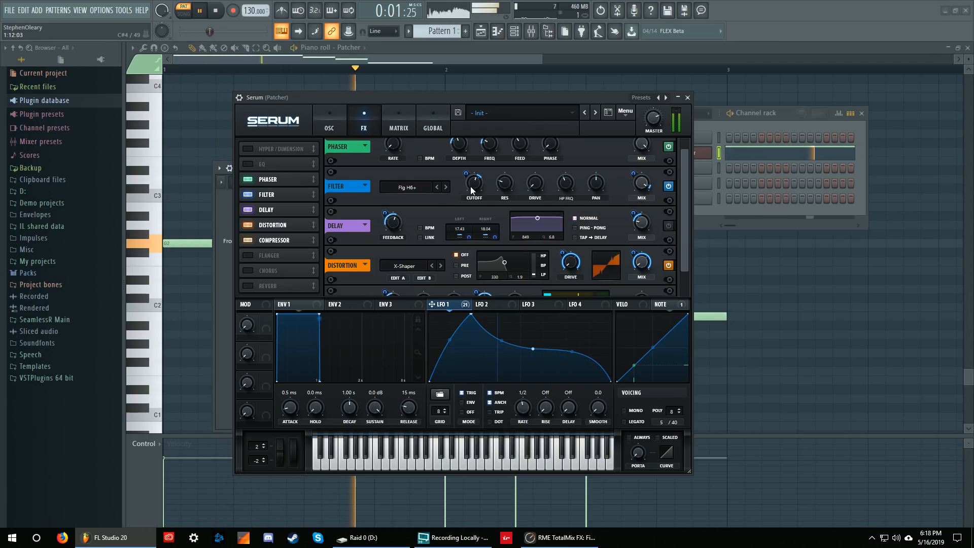
pyautogui.moveTo(476, 188); pyautogui.dragTo(481, 158)
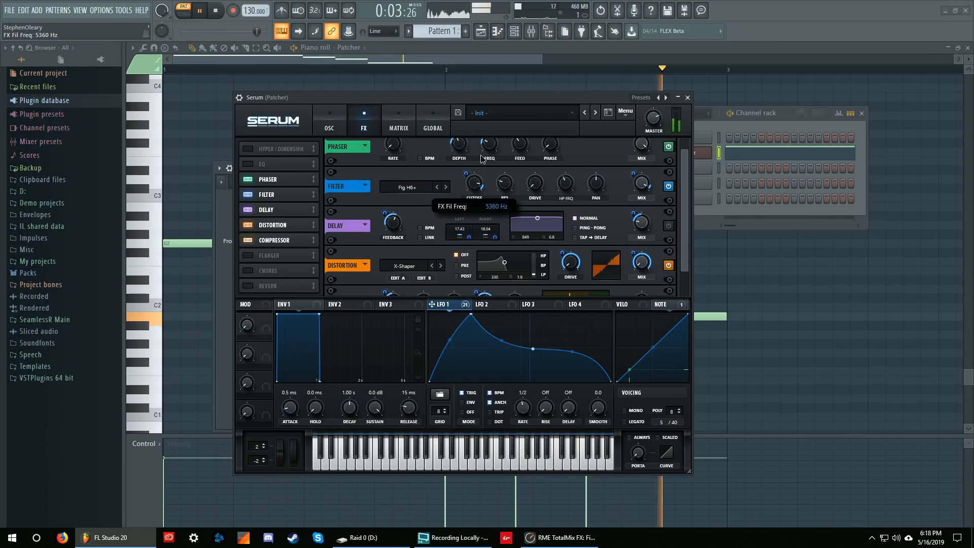
pyautogui.moveTo(634, 174); pyautogui.dragTo(632, 198)
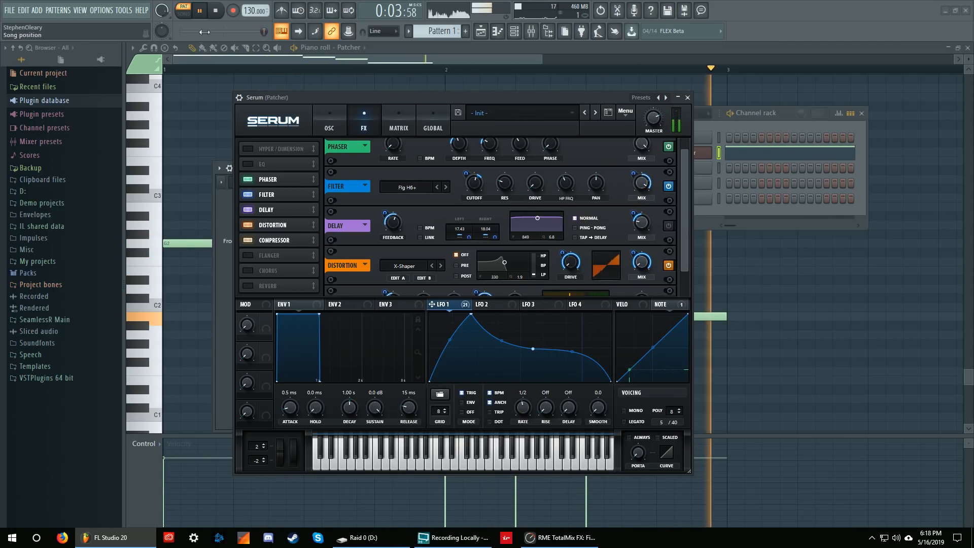
pyautogui.press('space')
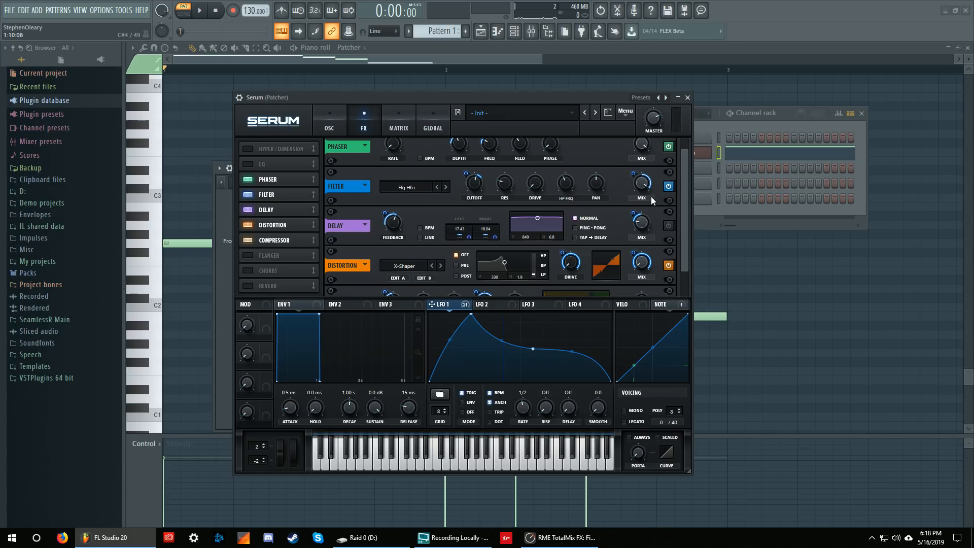
# Bypass the effects filter and the remaining active Serum effects, and audition the pattern dry.
pyautogui.scroll(1, 688, 198)
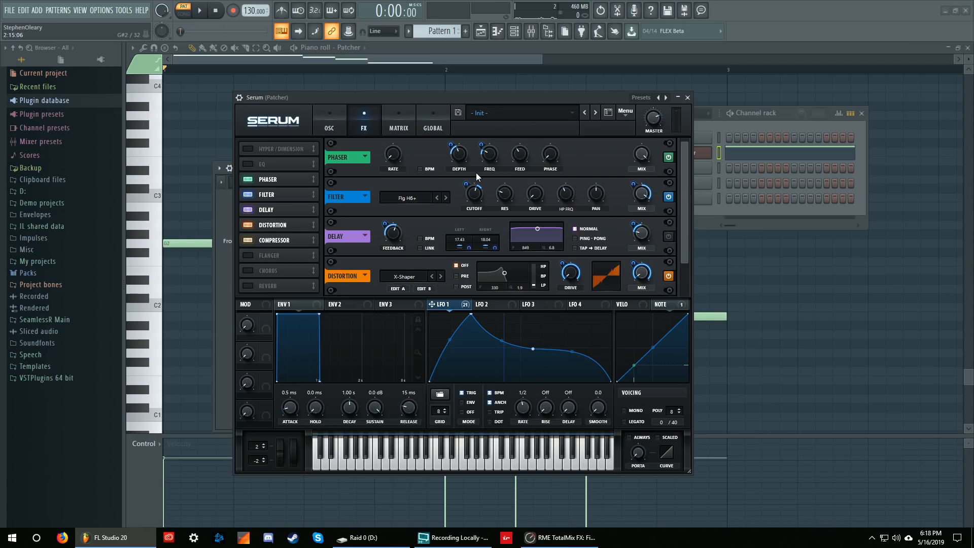
pyautogui.click(343, 124)
pyautogui.click(362, 124)
pyautogui.click(669, 196)
pyautogui.scroll(-1, 675, 264)
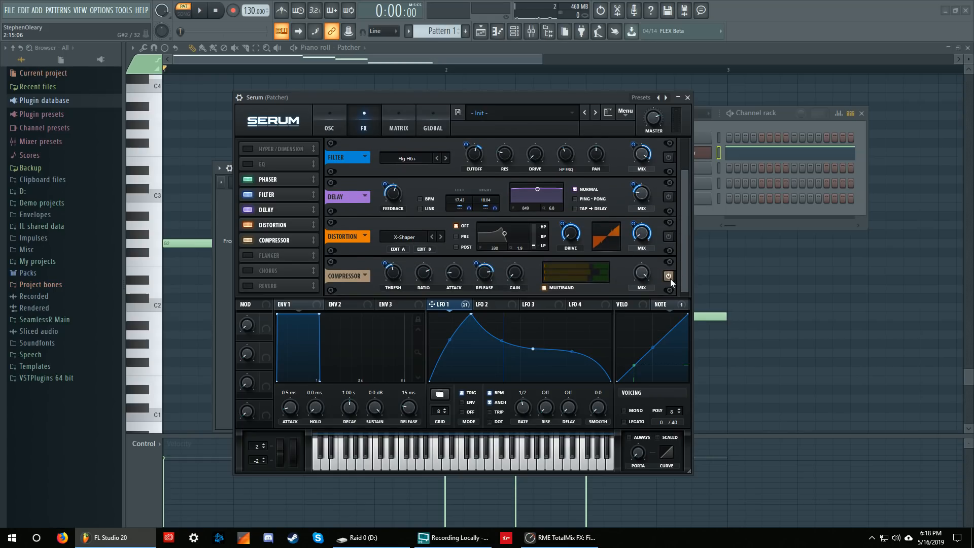
pyautogui.click(329, 124)
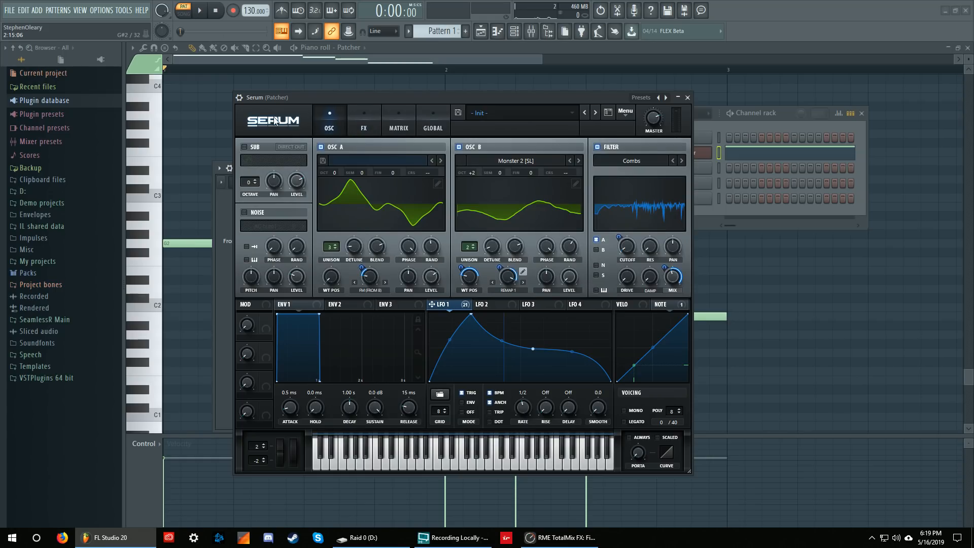
pyautogui.click(200, 10)
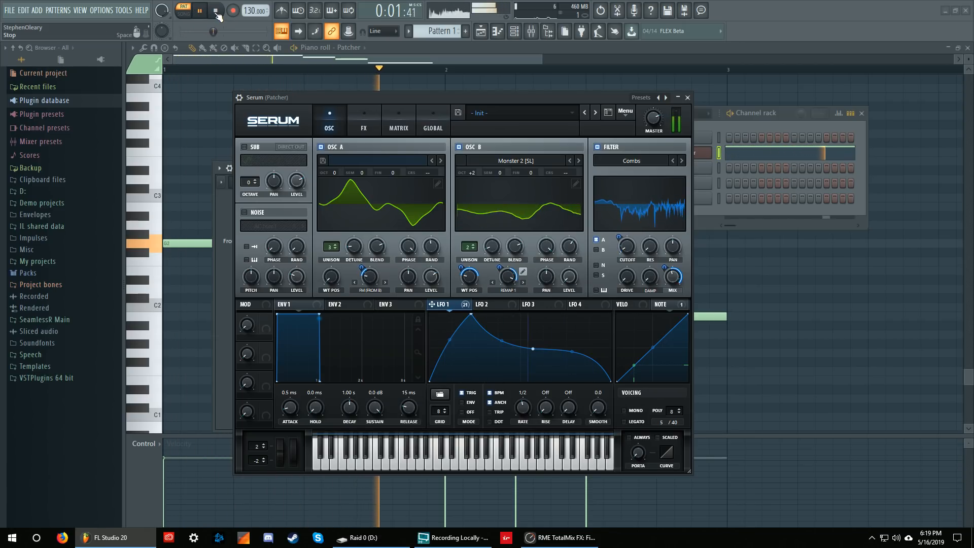
pyautogui.click(215, 15)
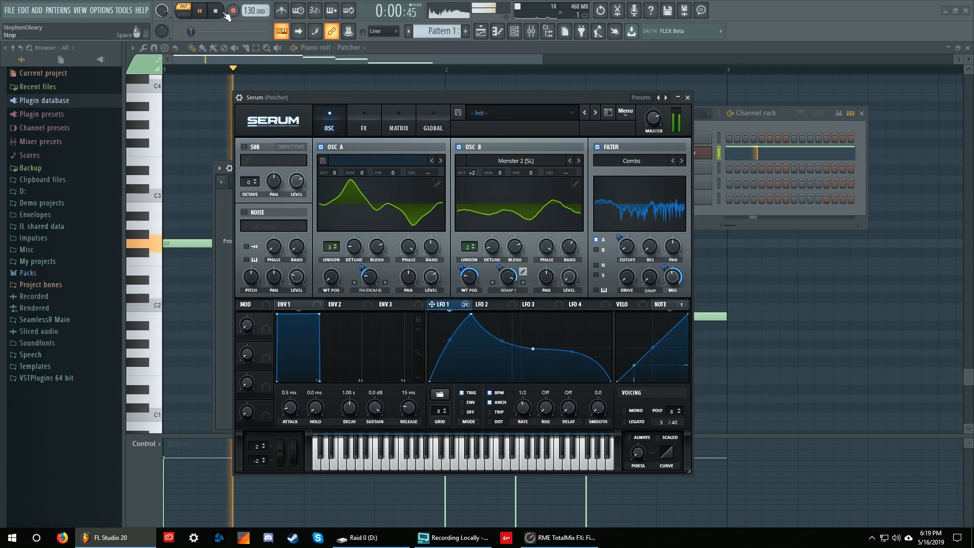
# Check the type options of Serum's Combs filter without changing them, and switch the filter off.
pyautogui.click(645, 160)
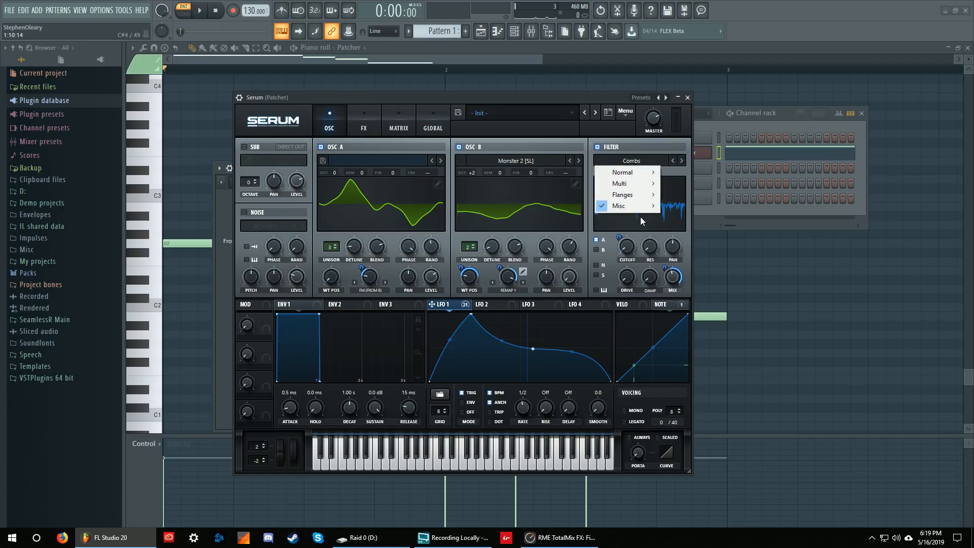
pyautogui.click(614, 100)
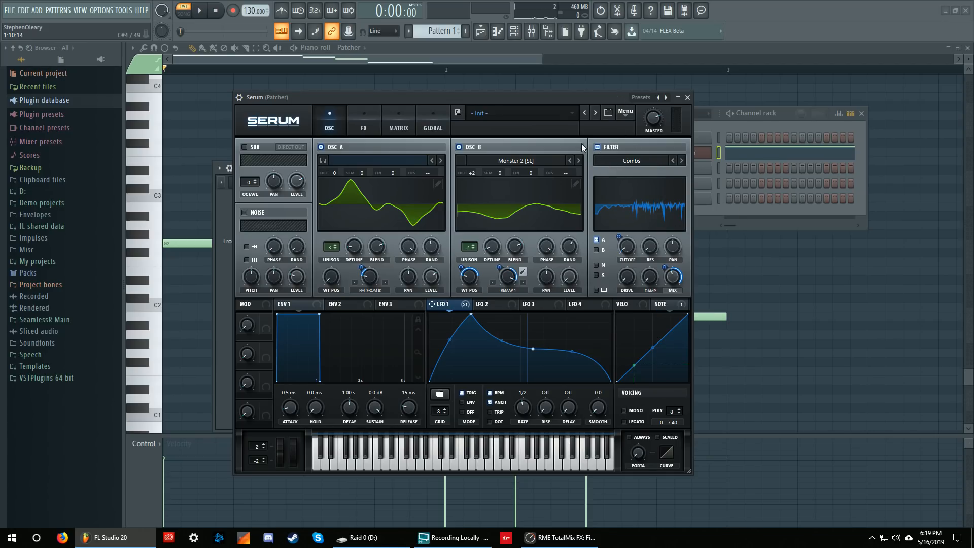
pyautogui.click(597, 147)
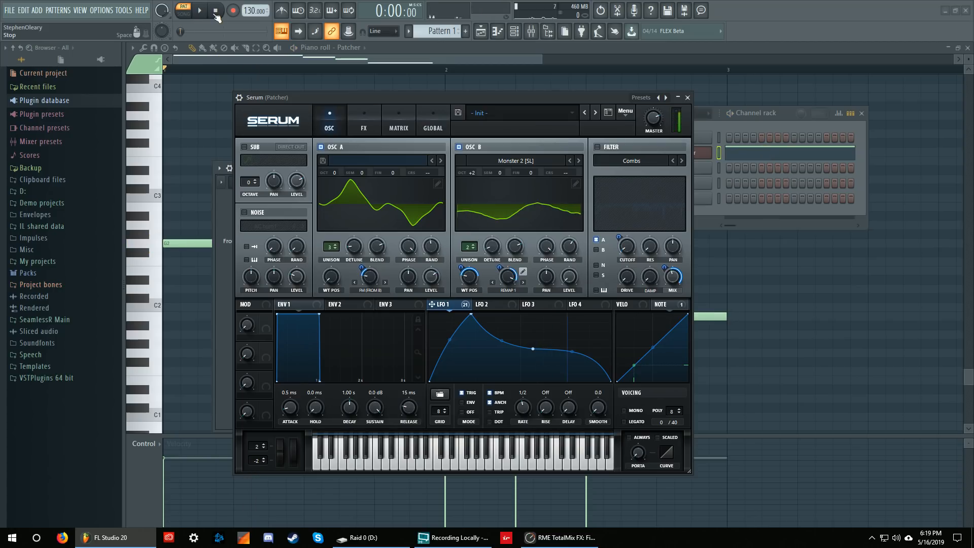
# Return to the Patcher map, audition the pattern without Serum's filter, and reopen Serum.
pyautogui.click(687, 97)
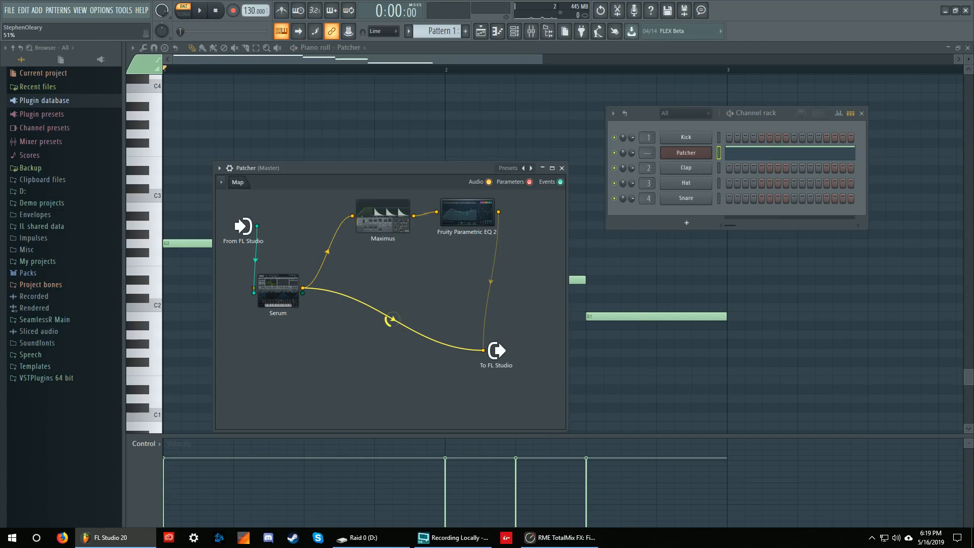
pyautogui.click(200, 11)
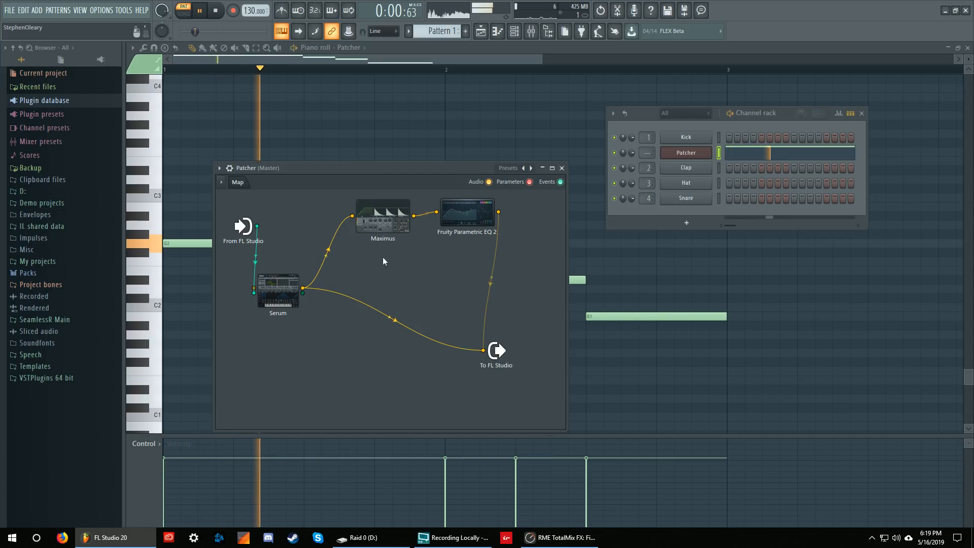
pyautogui.doubleClick(277, 296)
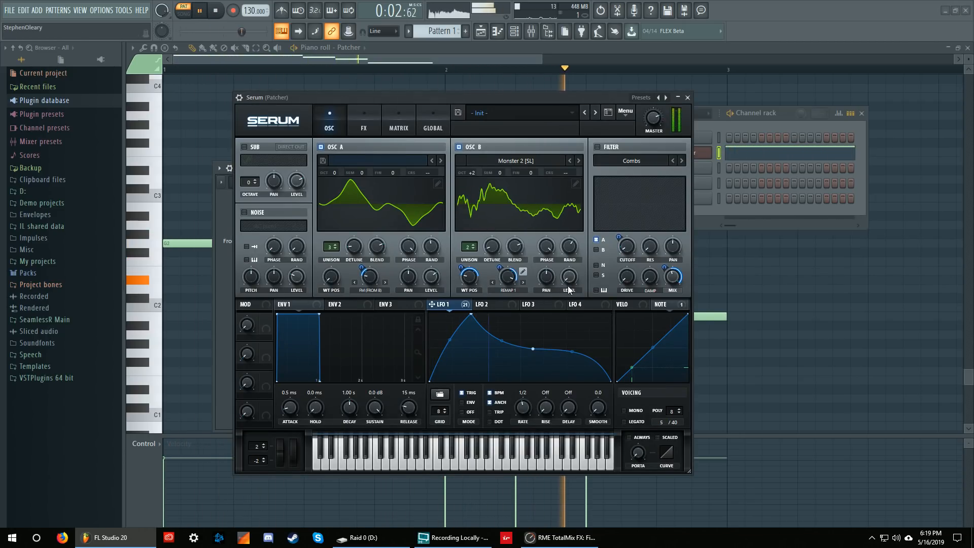
pyautogui.press('space')
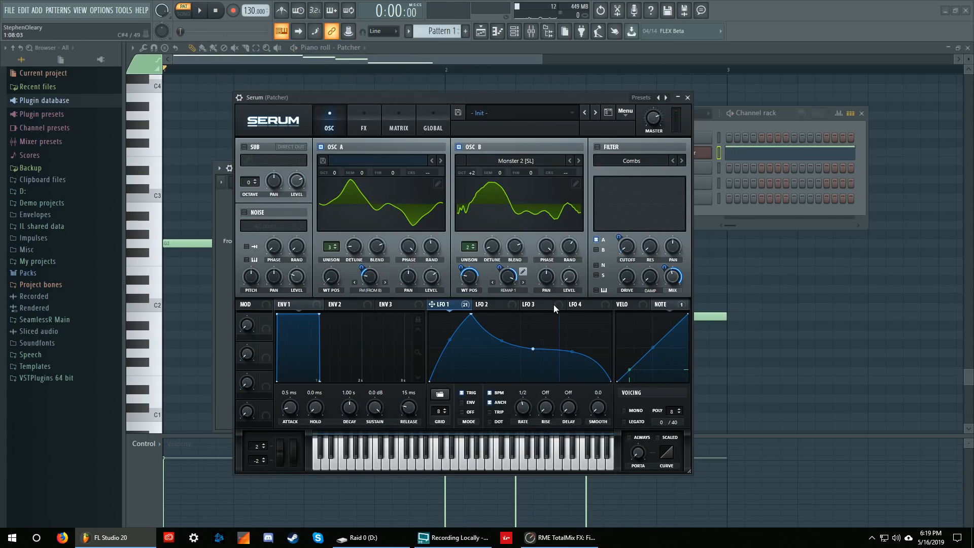
# Examine oscillator B's Remap 1 curve and set the oscillator's warp amount to 100%.
pyautogui.click(524, 273)
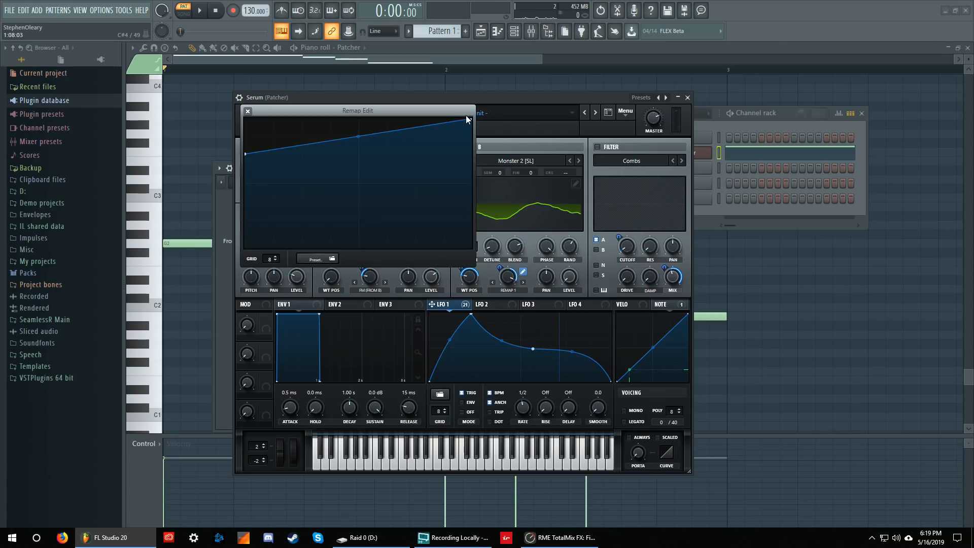
pyautogui.click(248, 111)
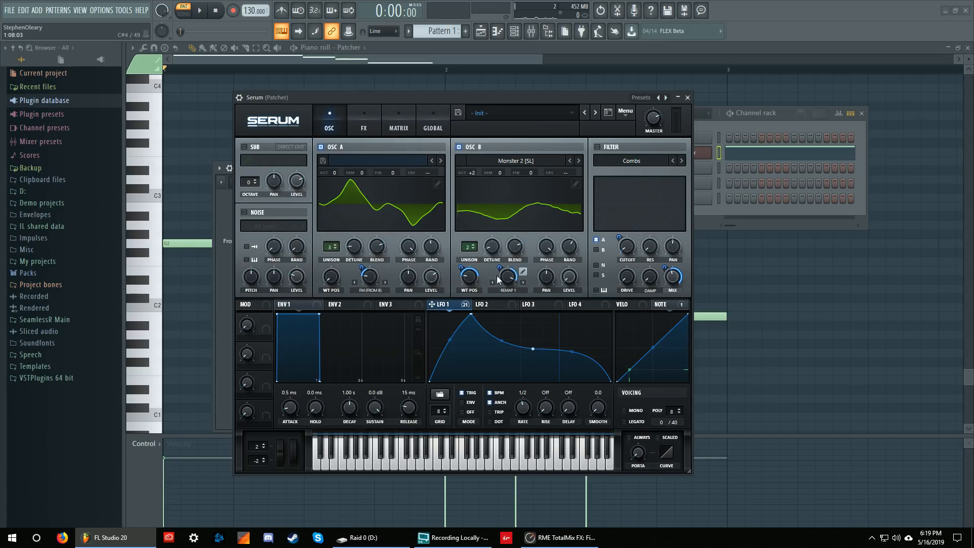
pyautogui.moveTo(509, 278)
pyautogui.mouseDown()
pyautogui.moveTo(513, 406)
pyautogui.moveTo(513, 248)
pyautogui.moveTo(524, 279)
pyautogui.mouseUp()
# Try starting oscillator B's Remap curve at zero about 40% across, and restore its high starting point.
pyautogui.click(523, 272)
pyautogui.moveTo(246, 247); pyautogui.dragTo(337, 291)
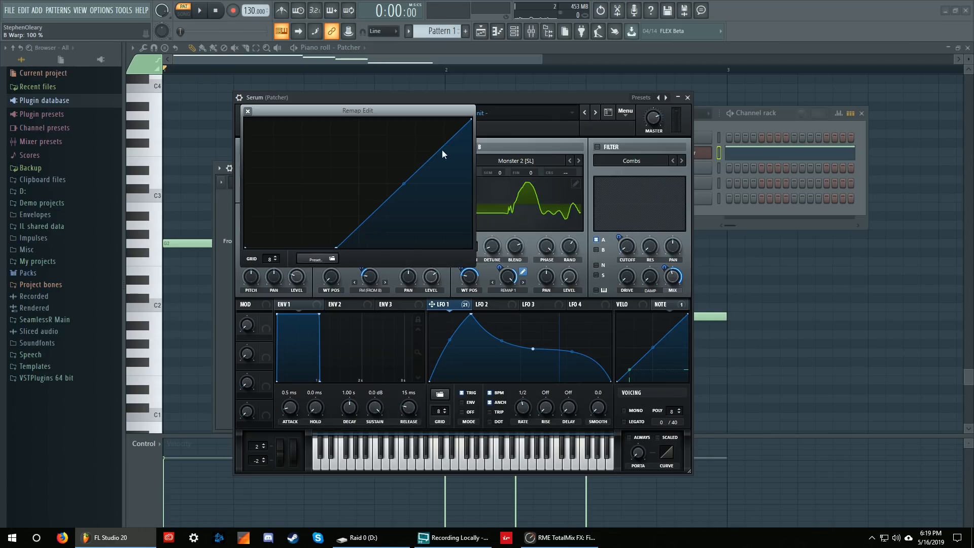
pyautogui.moveTo(336, 247); pyautogui.dragTo(252, 152)
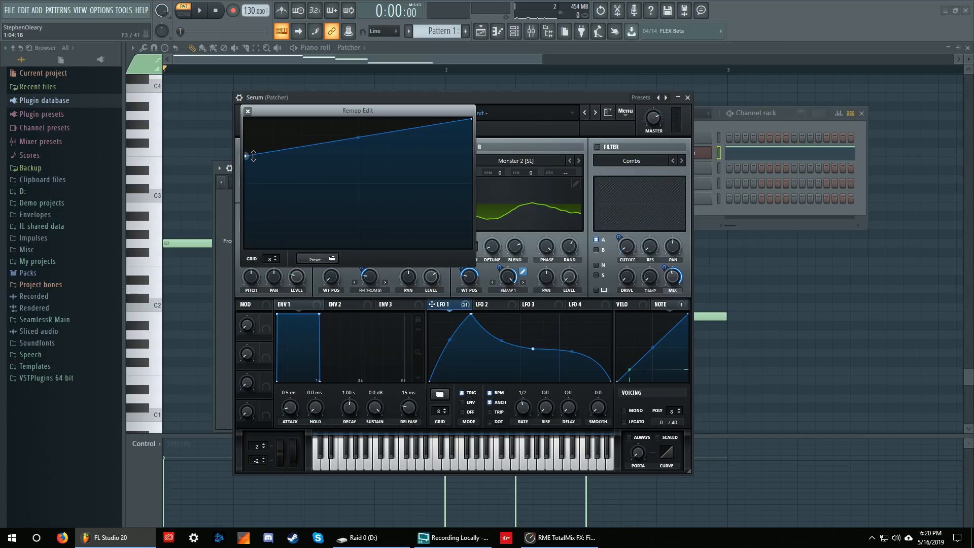
pyautogui.click(248, 111)
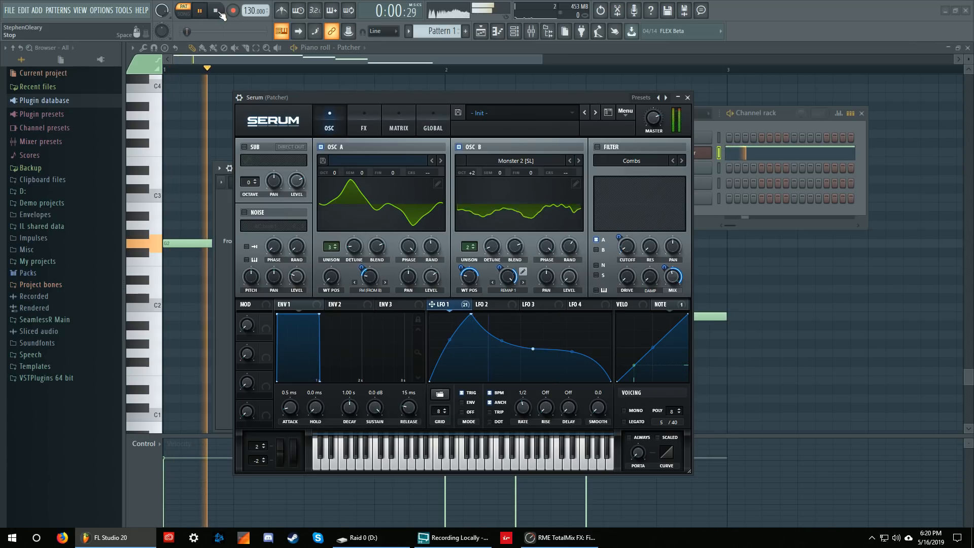
# Replace oscillator A's waveform with the triangle (in phase) formula in the wavetable editor and audition it.
pyautogui.click(437, 183)
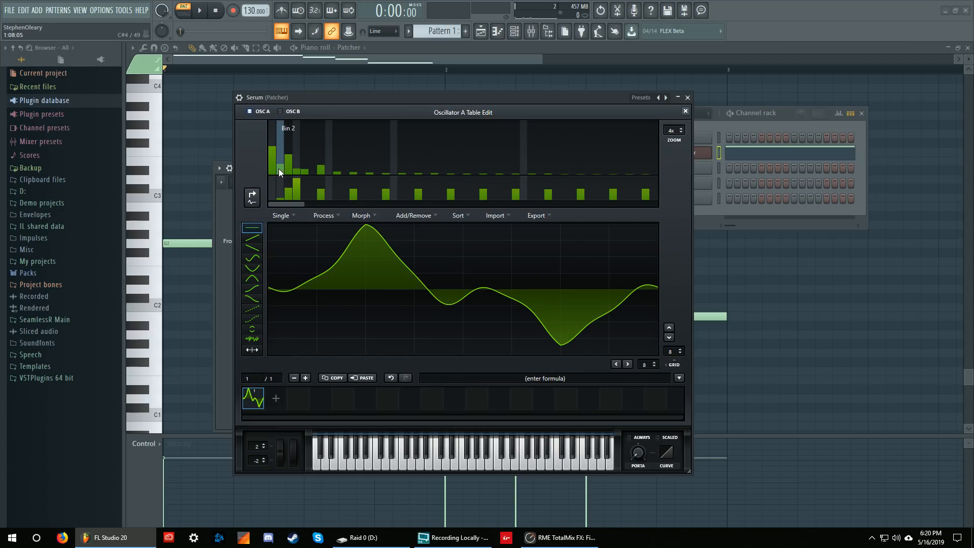
pyautogui.moveTo(279, 168); pyautogui.dragTo(303, 195)
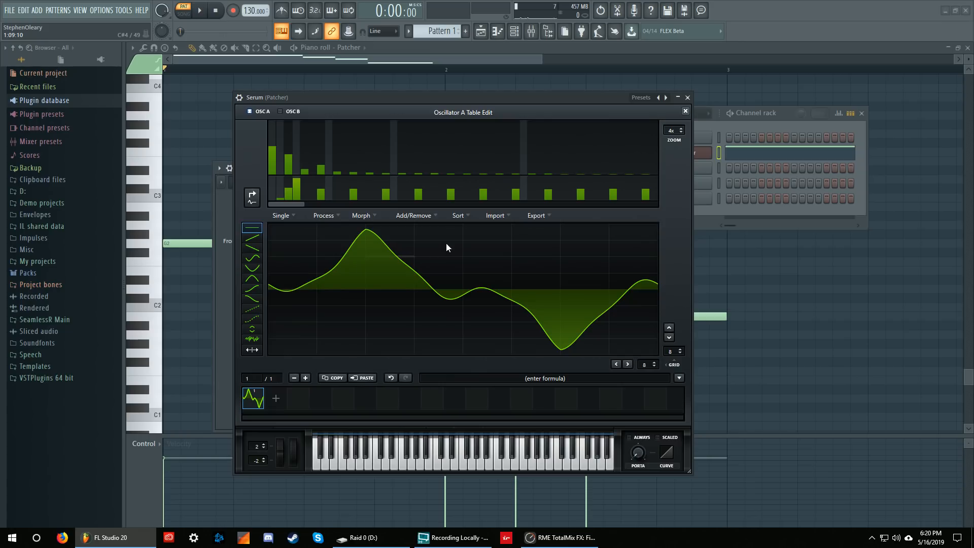
pyautogui.click(678, 379)
pyautogui.moveTo(685, 390)
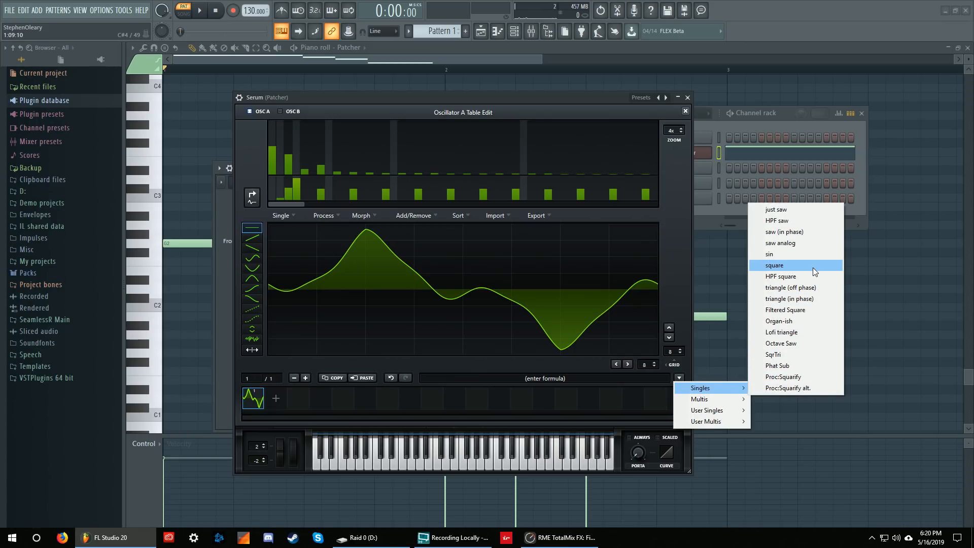
pyautogui.click(809, 299)
pyautogui.click(251, 194)
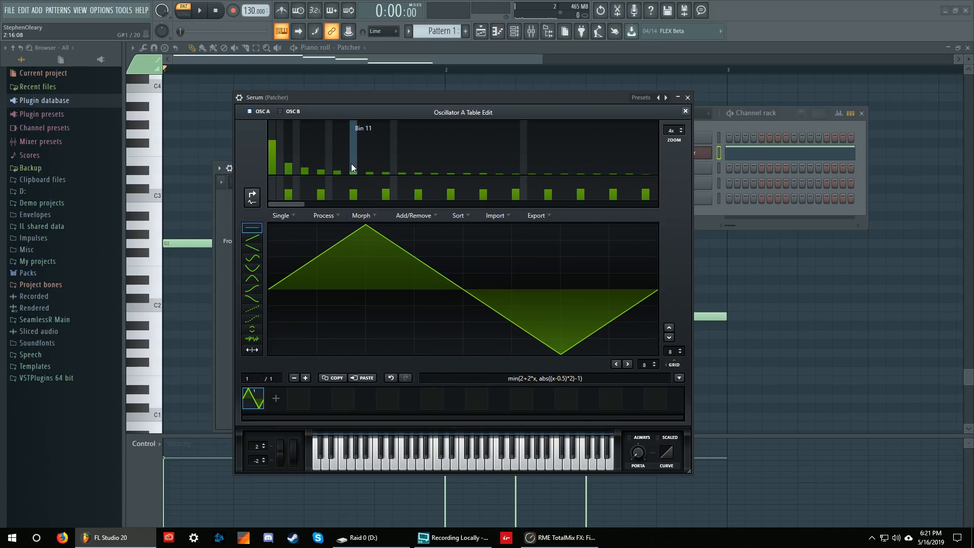
pyautogui.click(200, 10)
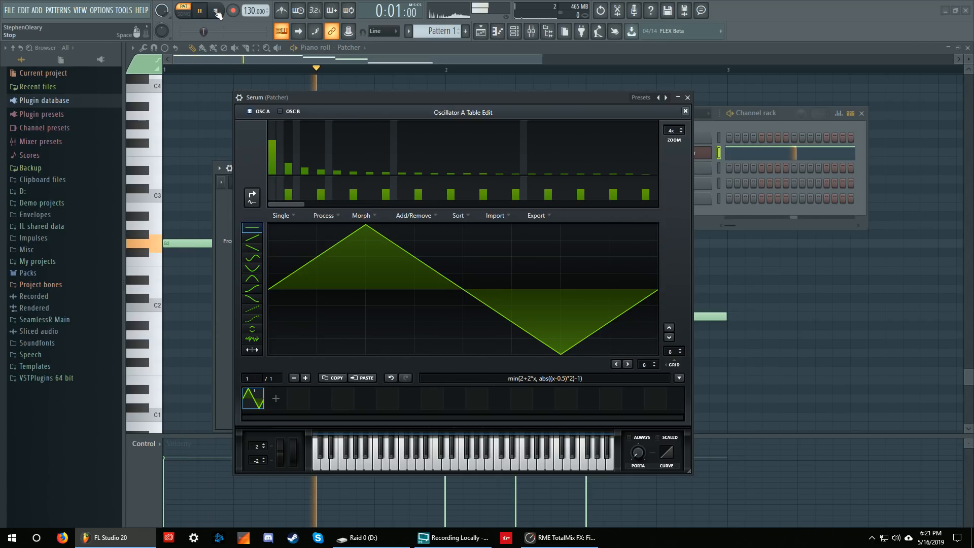
pyautogui.press('space')
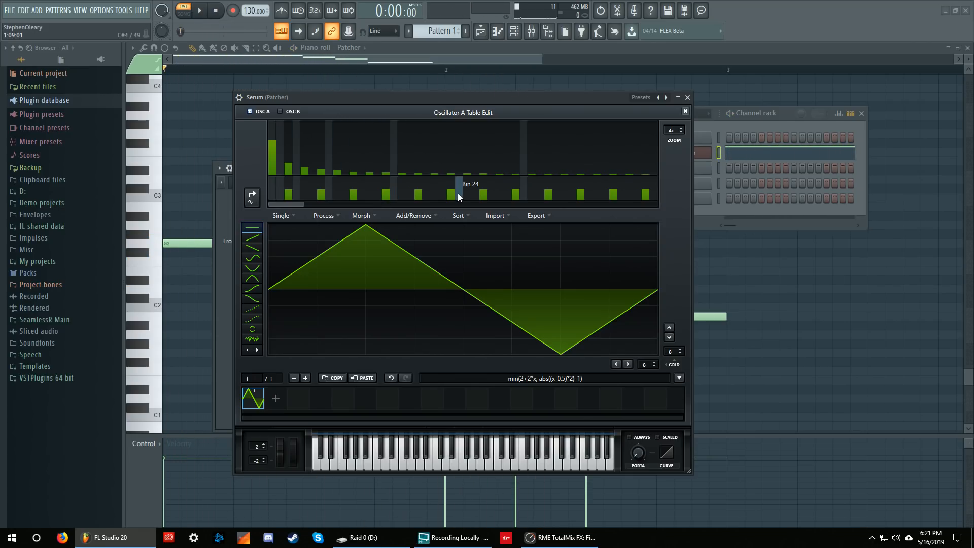
# Add harmonic bins 2 and 4 to oscillator A's triangle and adjust their levels while the pattern plays.
pyautogui.click(279, 162)
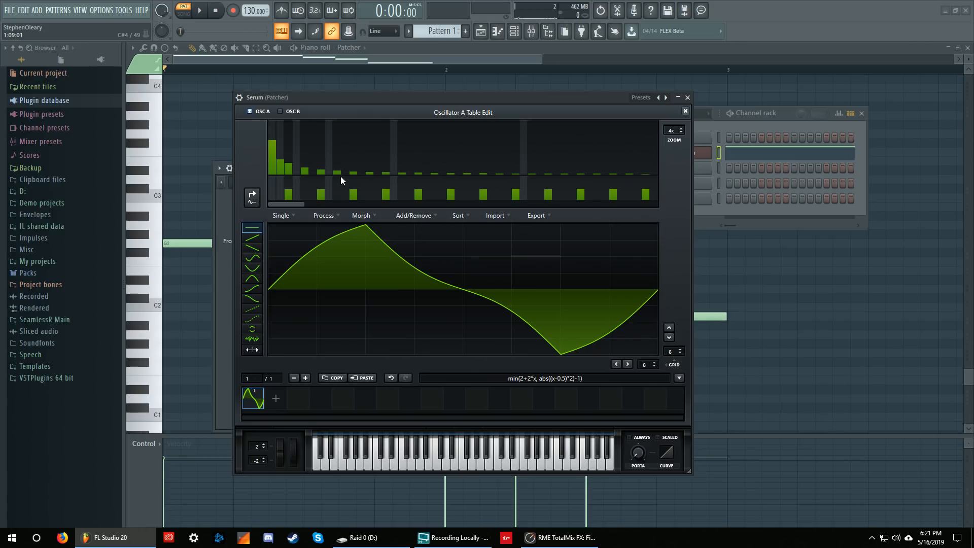
pyautogui.click(296, 163)
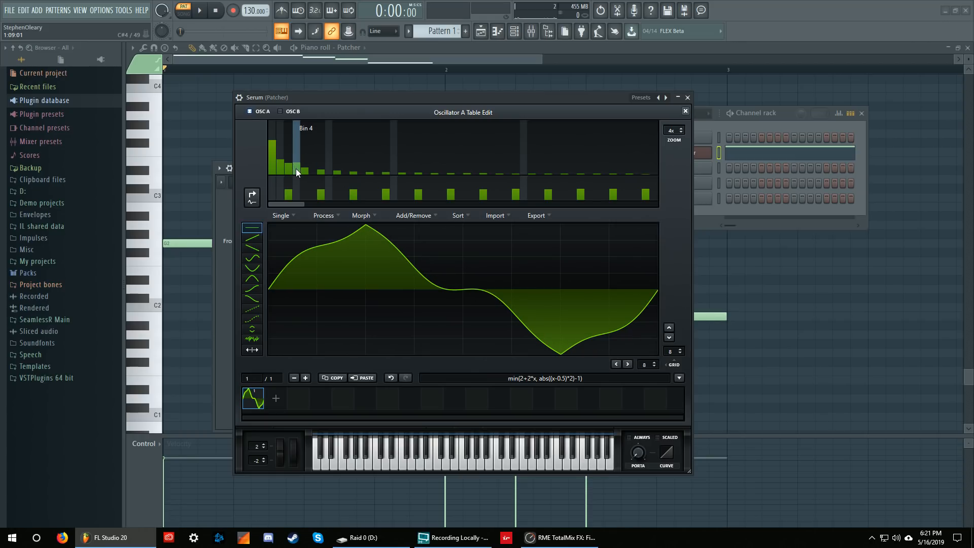
pyautogui.press('space')
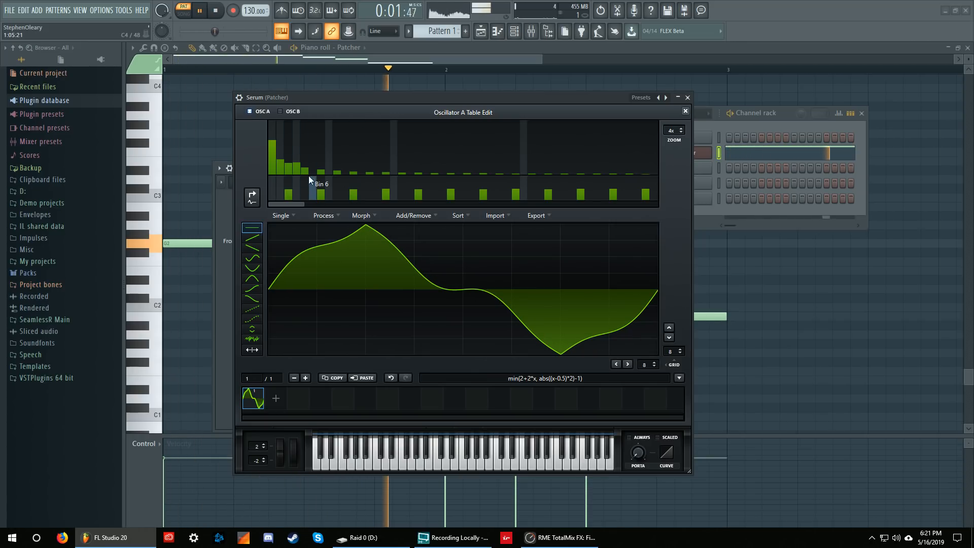
pyautogui.click(297, 145)
pyautogui.click(281, 148)
pyautogui.click(295, 165)
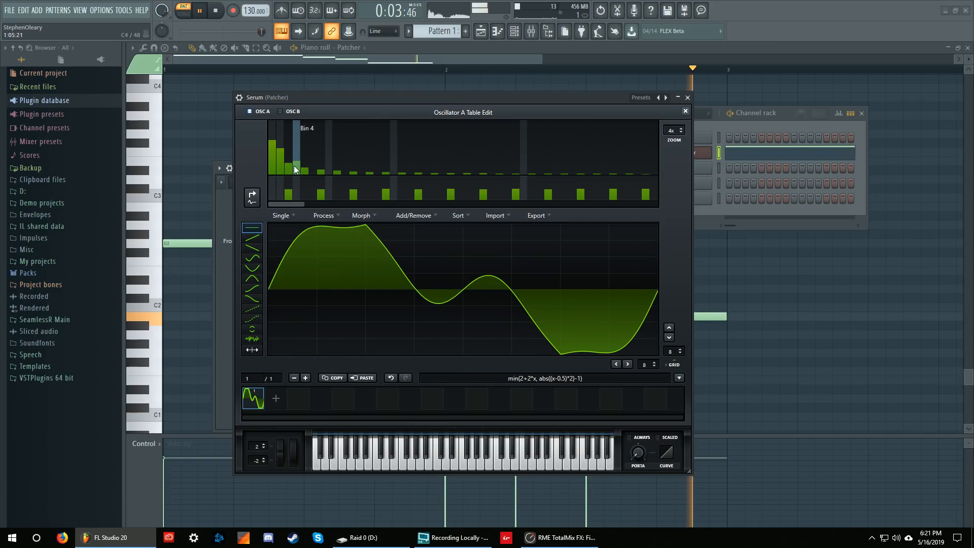
pyautogui.click(282, 156)
pyautogui.click(300, 171)
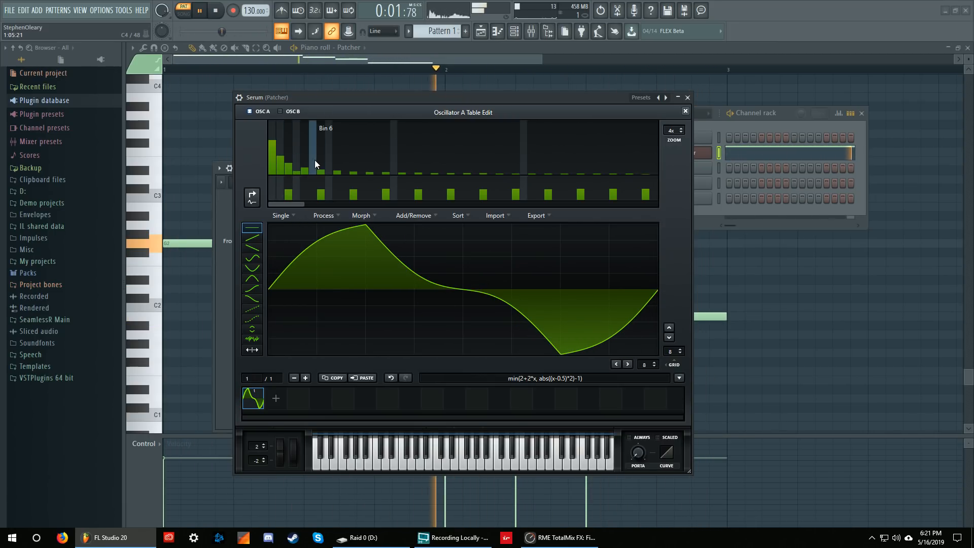
# Try adding harmonic bins 6 and 8 and taking them back out, and raise bin 2's phase.
pyautogui.click(313, 160)
pyautogui.click(327, 169)
pyautogui.click(315, 172)
pyautogui.click(331, 173)
pyautogui.click(281, 188)
pyautogui.press('space')
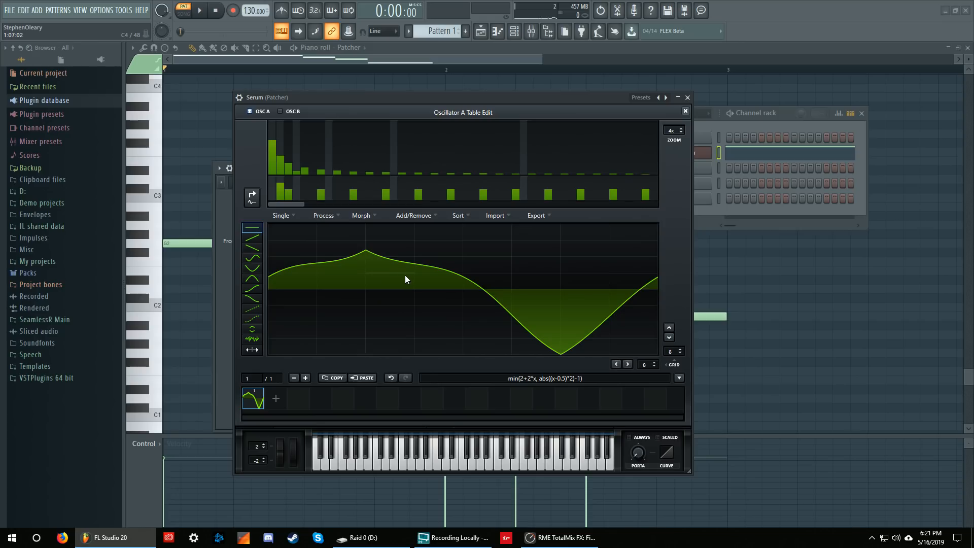
# Rebalance oscillator A's bin 2 level, raise bin 3 and lower bin 1, and audition the pattern.
pyautogui.click(282, 162)
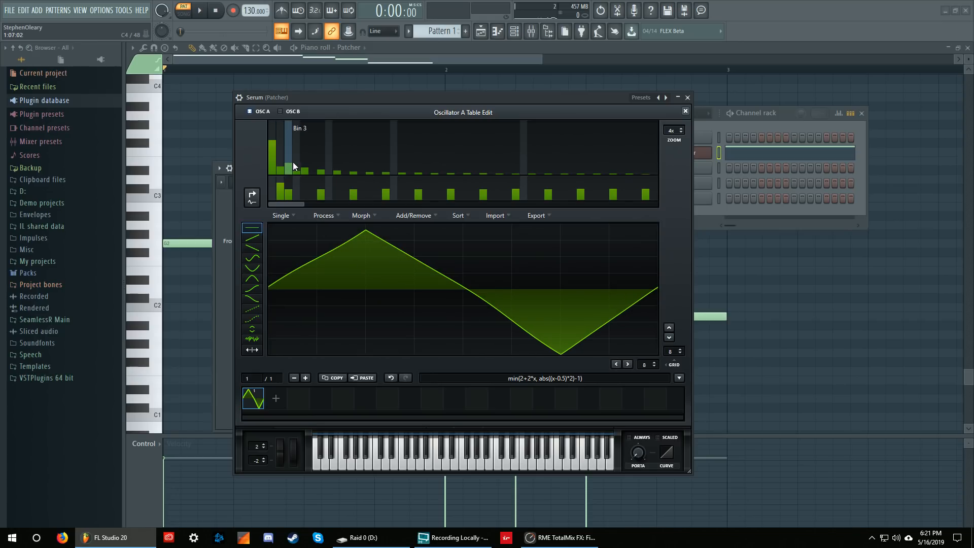
pyautogui.click(288, 157)
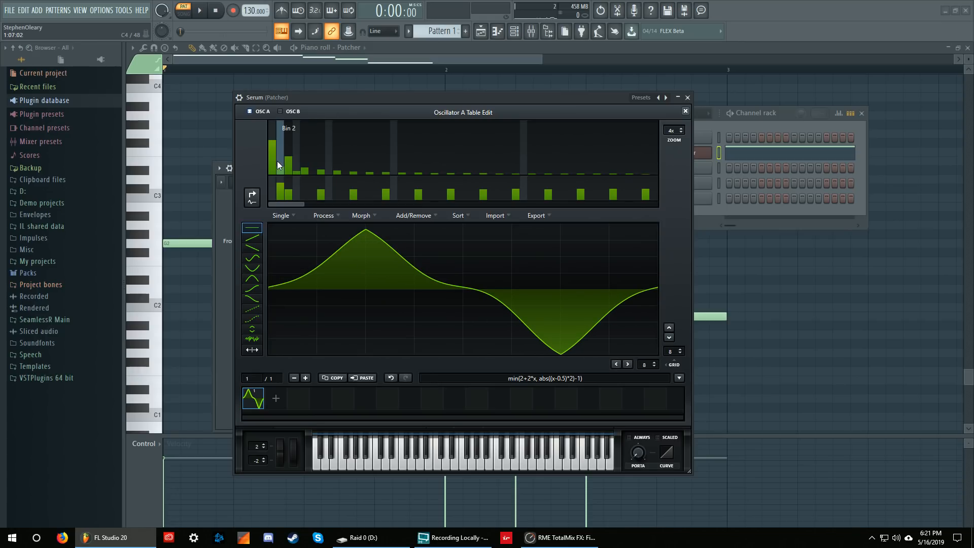
pyautogui.click(286, 163)
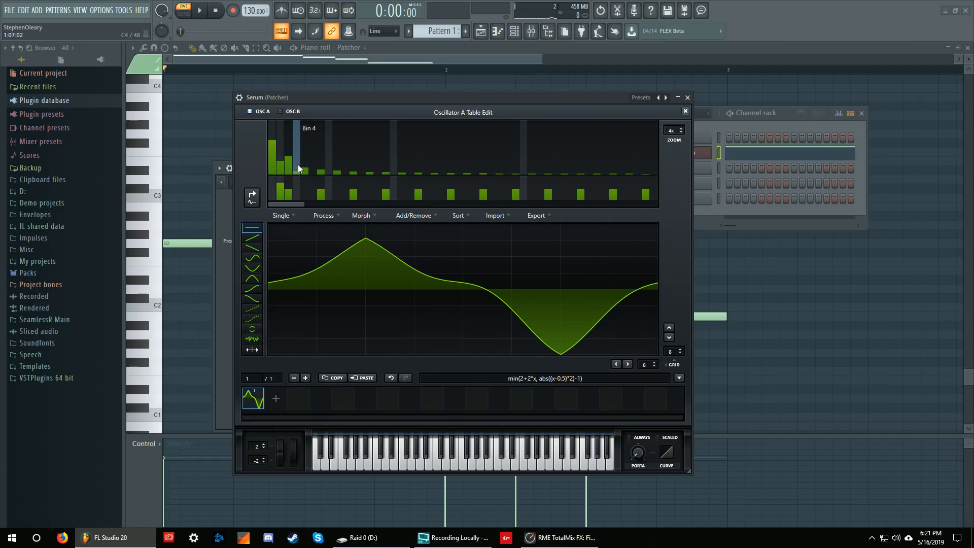
pyautogui.click(275, 148)
pyautogui.press('space')
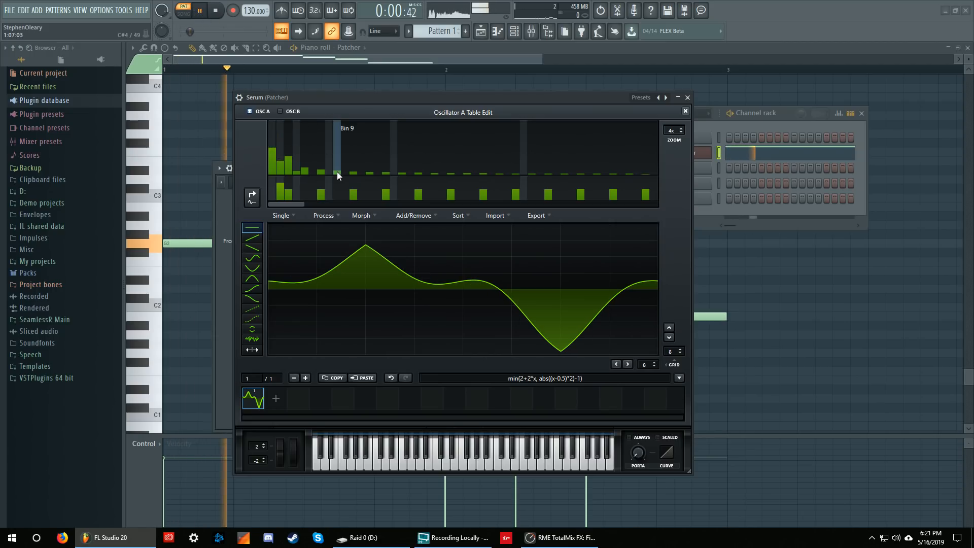
# Lower bin 2, raise bin 5, and adjust bin 4's level and phase while the pattern plays.
pyautogui.click(281, 169)
pyautogui.click(307, 154)
pyautogui.click(294, 153)
pyautogui.click(292, 152)
pyautogui.click(295, 164)
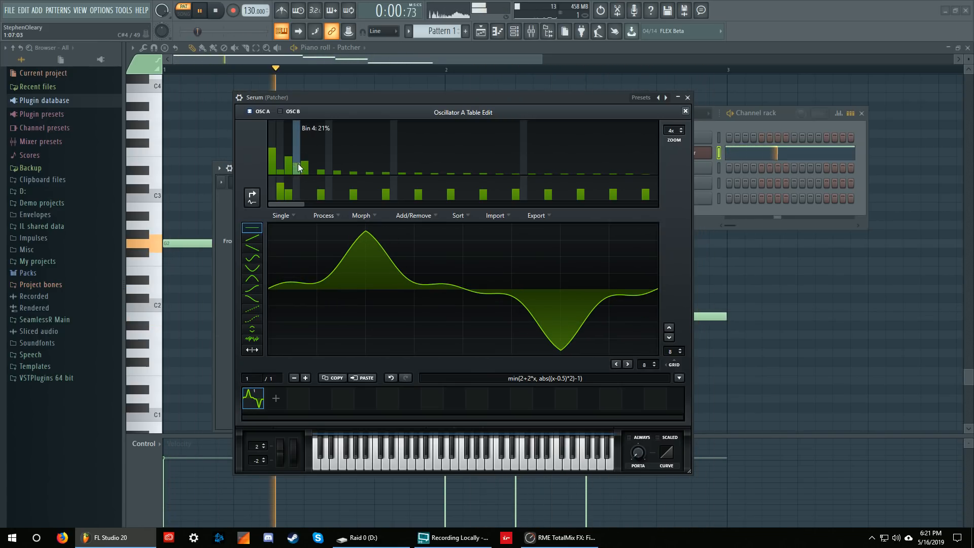
pyautogui.click(298, 188)
pyautogui.click(297, 181)
pyautogui.click(298, 169)
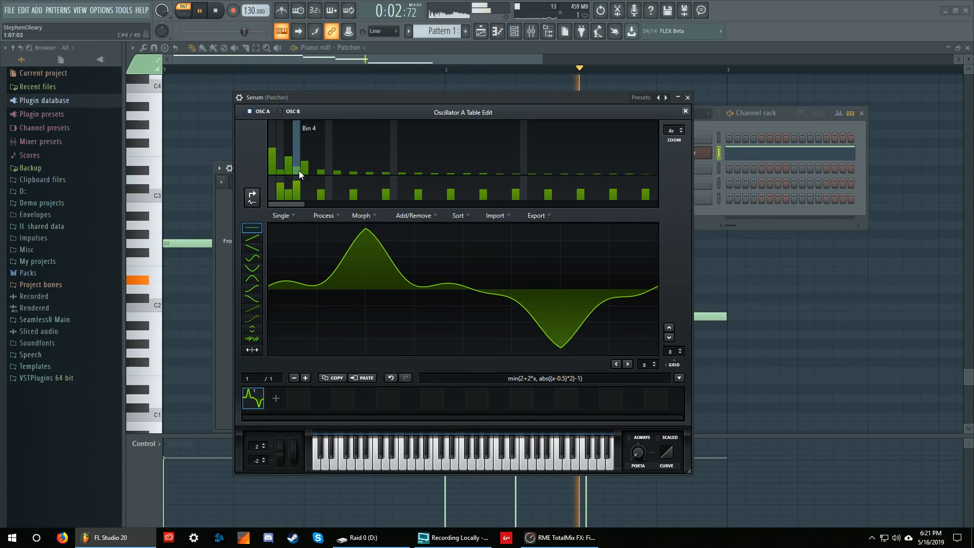
# Stop playback, trim oscillator A's bin 2 level, and raise bin 1's phase.
pyautogui.press('space')
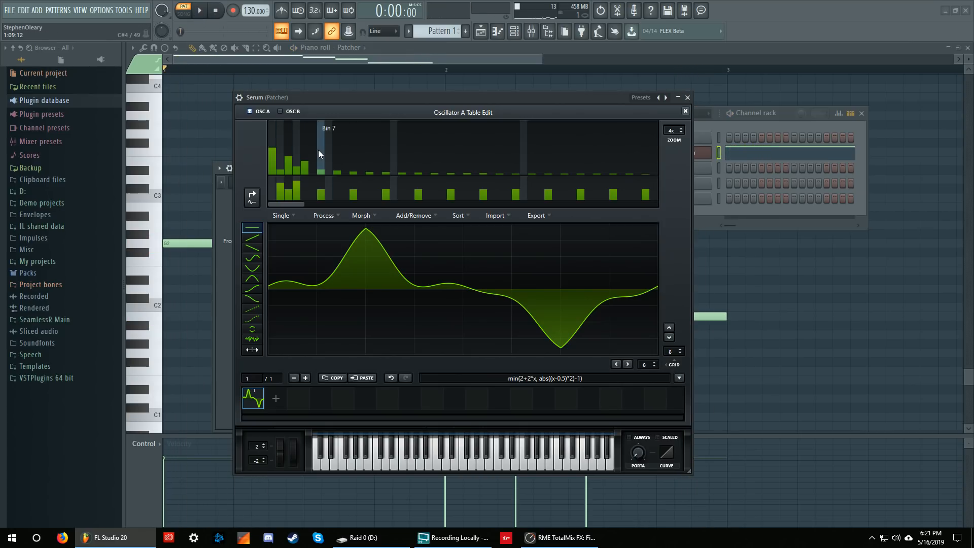
pyautogui.click(281, 165)
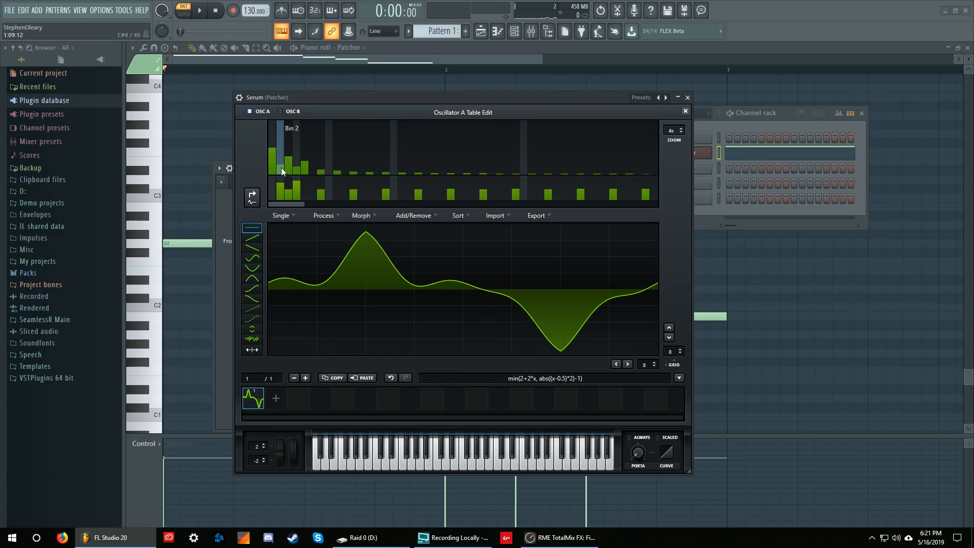
pyautogui.moveTo(282, 187)
pyautogui.mouseDown()
pyautogui.moveTo(273, 192)
pyautogui.moveTo(273, 184)
pyautogui.mouseUp()
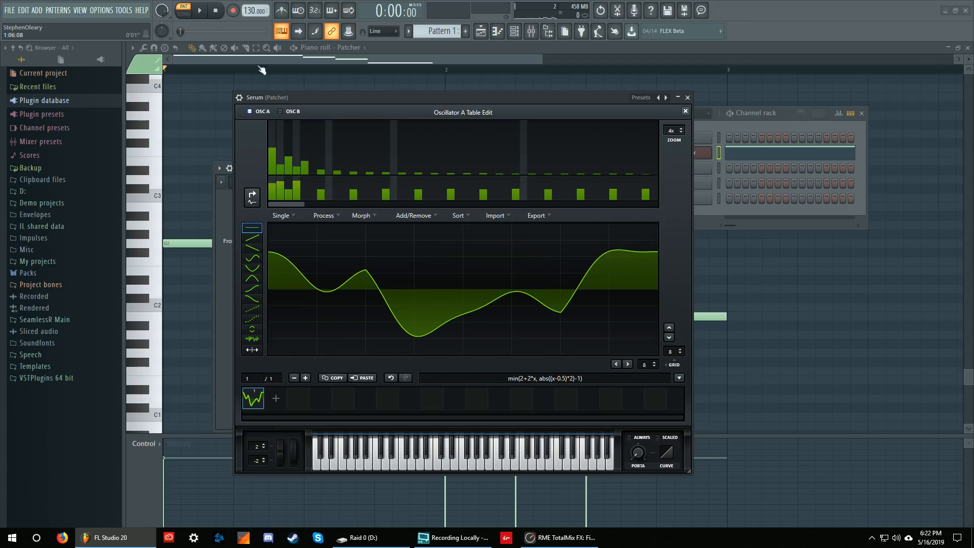
# Fine-tune bin 1's phase in oscillator A while the pattern plays, and close the table editor.
pyautogui.press('space')
pyautogui.click(272, 186)
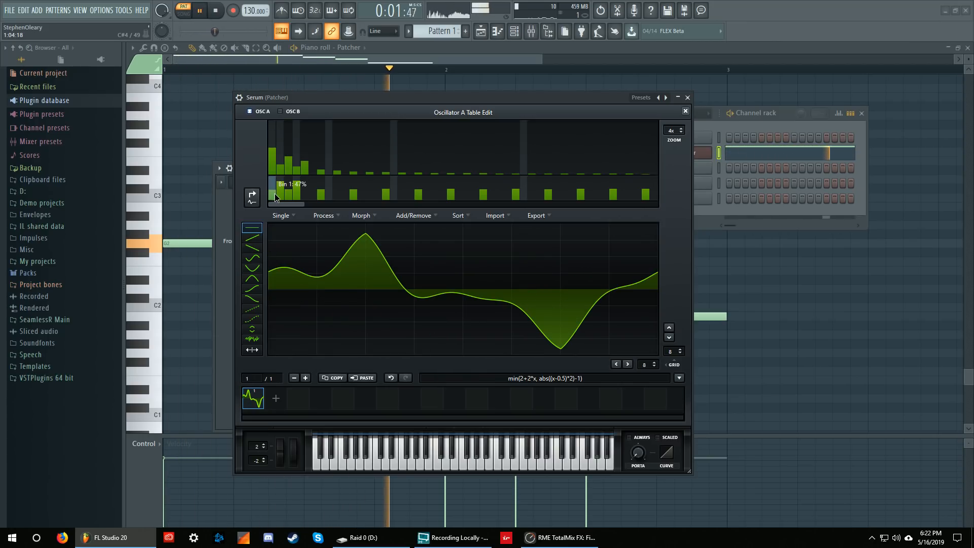
pyautogui.click(275, 194)
pyautogui.click(275, 188)
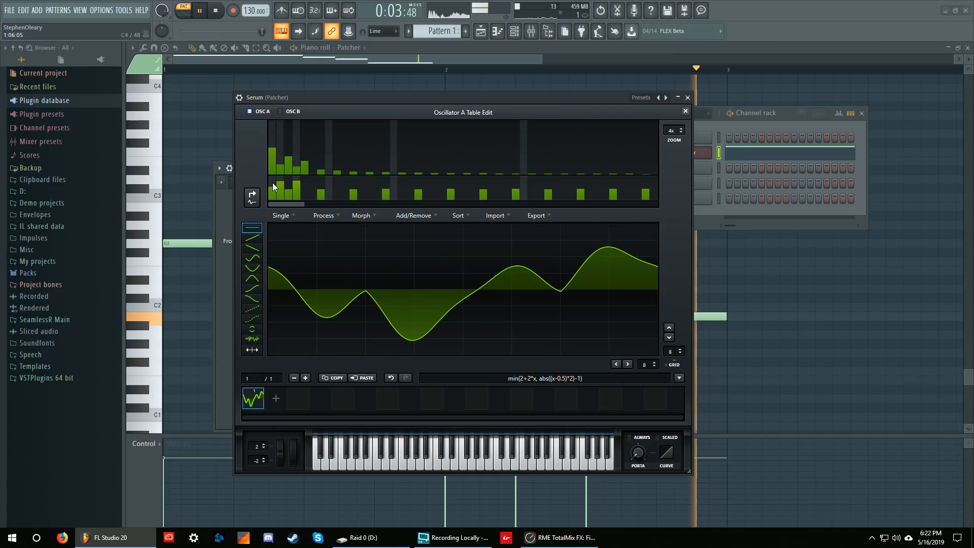
pyautogui.press('space')
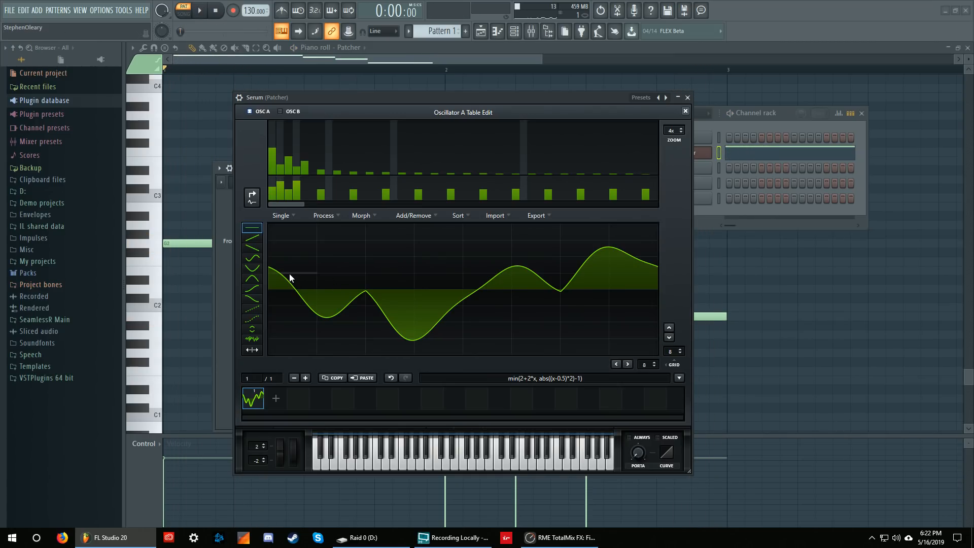
pyautogui.click(685, 111)
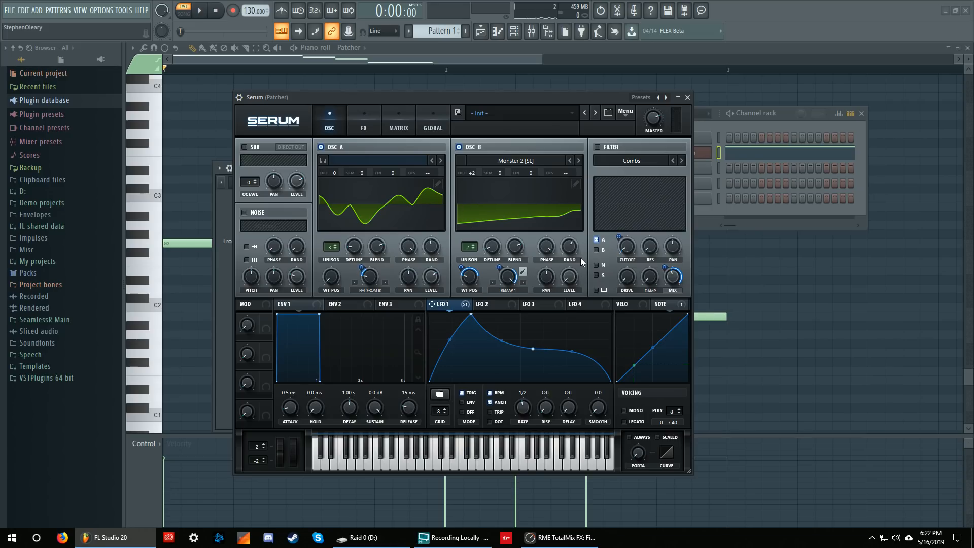
# Try a lower warp amount on oscillator B's Remap 1 and return it to 100%.
pyautogui.moveTo(409, 248); pyautogui.dragTo(423, 227)
pyautogui.moveTo(506, 280)
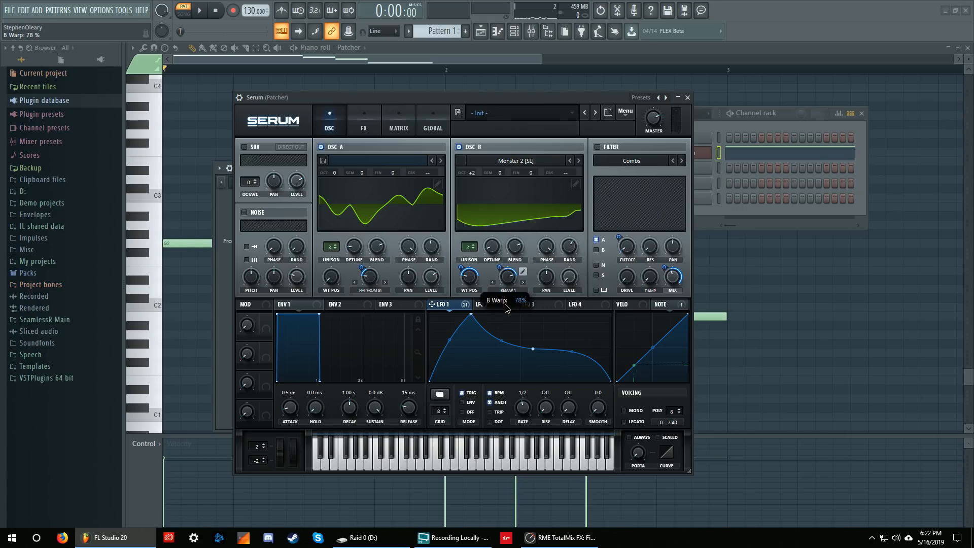
pyautogui.moveTo(516, 278)
pyautogui.mouseDown()
pyautogui.moveTo(516, 324)
pyautogui.moveTo(522, 277)
pyautogui.mouseUp()
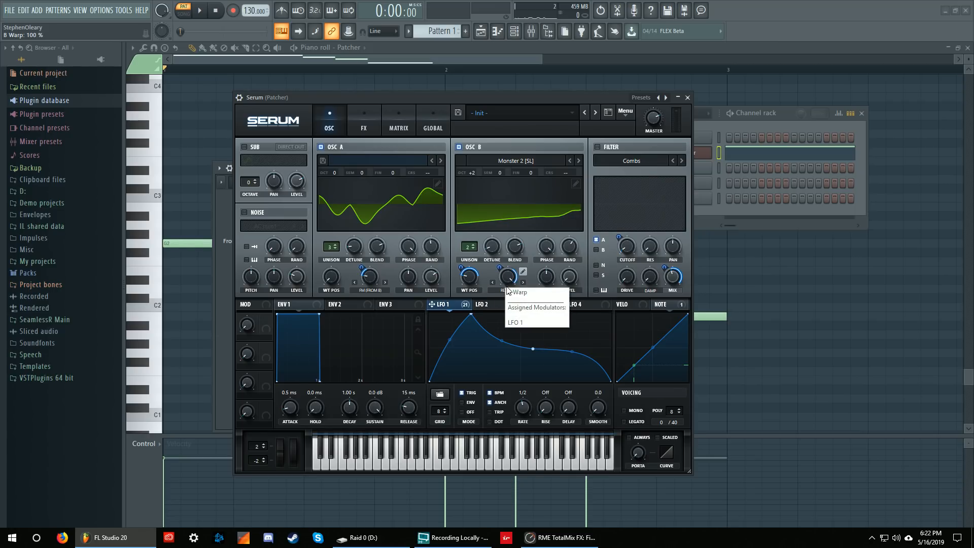
# Audition the pattern without the Combs filter, enable the filter, and audition the pattern again.
pyautogui.click(199, 10)
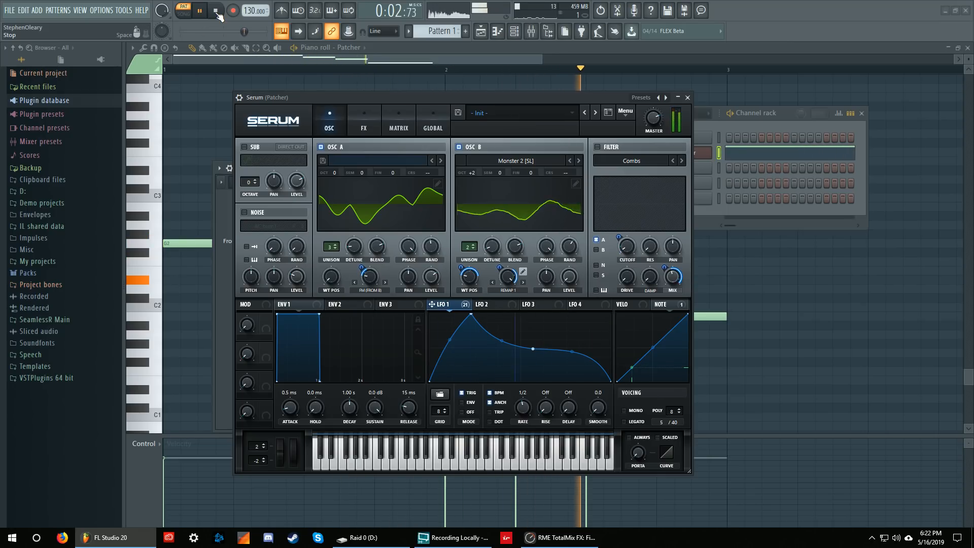
pyautogui.click(216, 10)
pyautogui.click(597, 147)
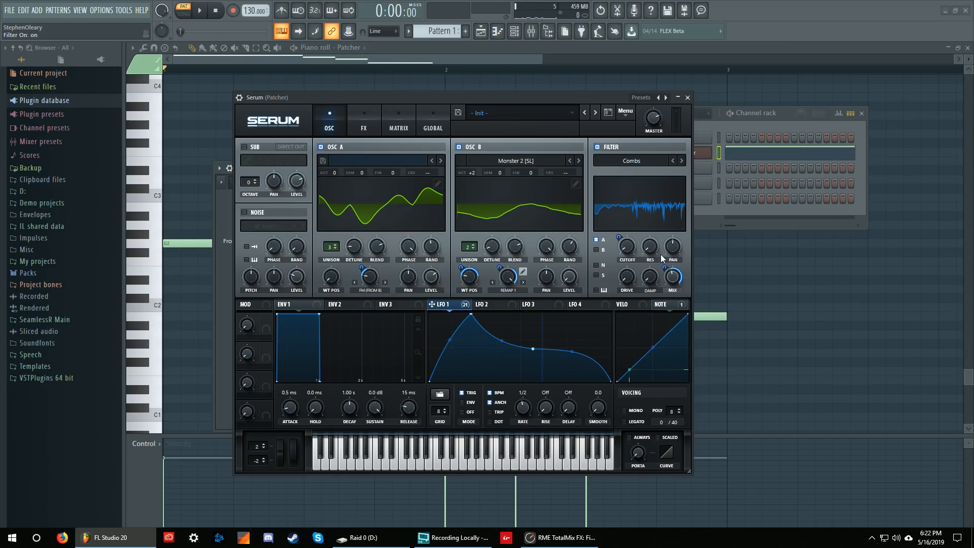
pyautogui.press('space')
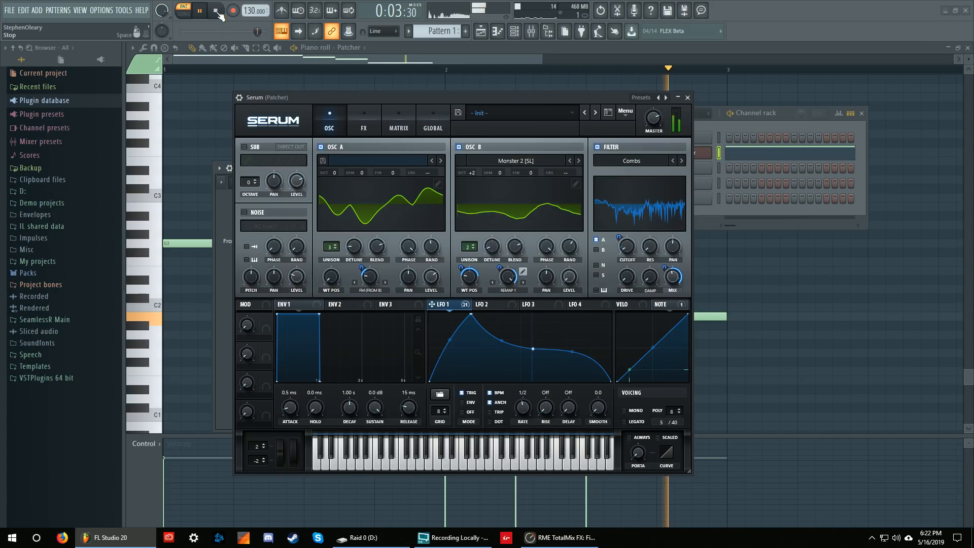
pyautogui.click(217, 12)
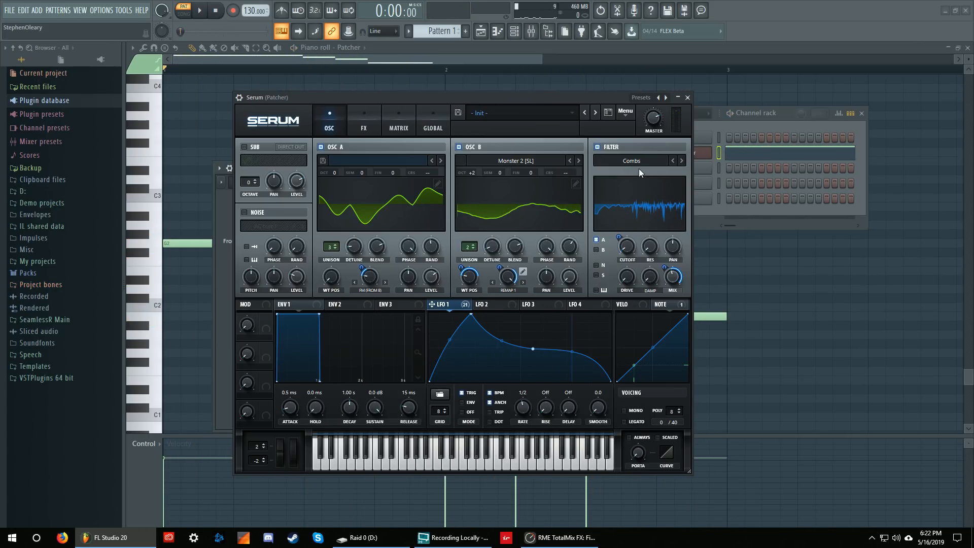
pyautogui.click(650, 222)
pyautogui.press('space')
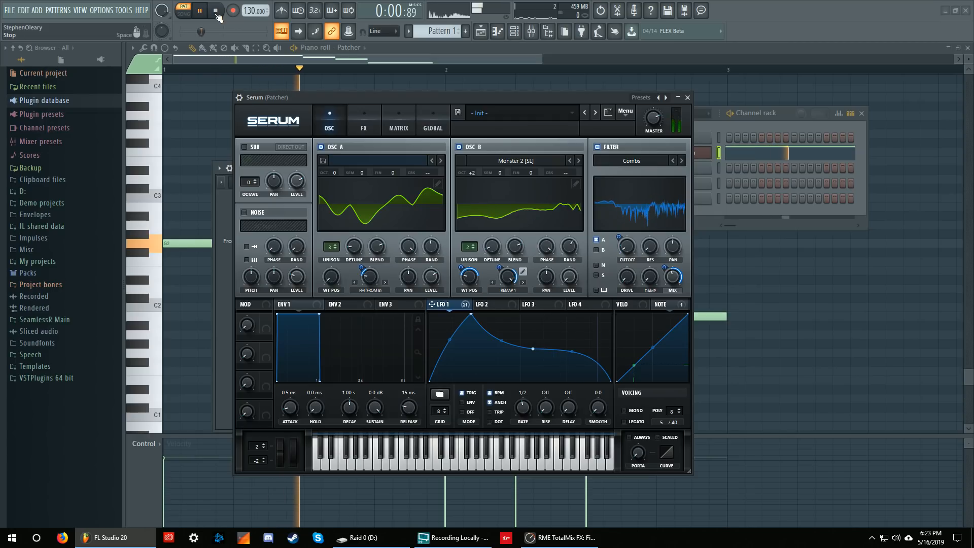
pyautogui.click(216, 11)
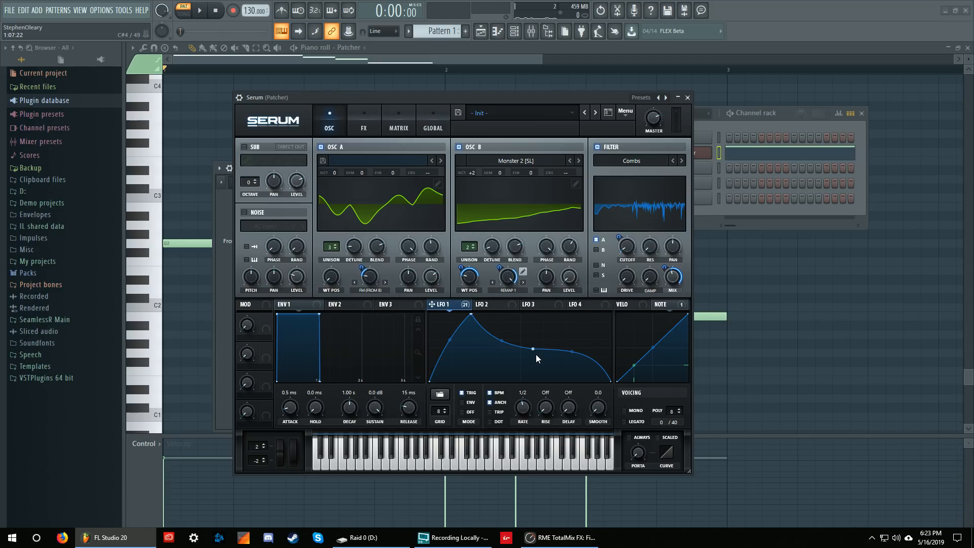
# Play the pattern while nudging LFO 1's shoulder point and trying a rate of one bar.
pyautogui.press('space')
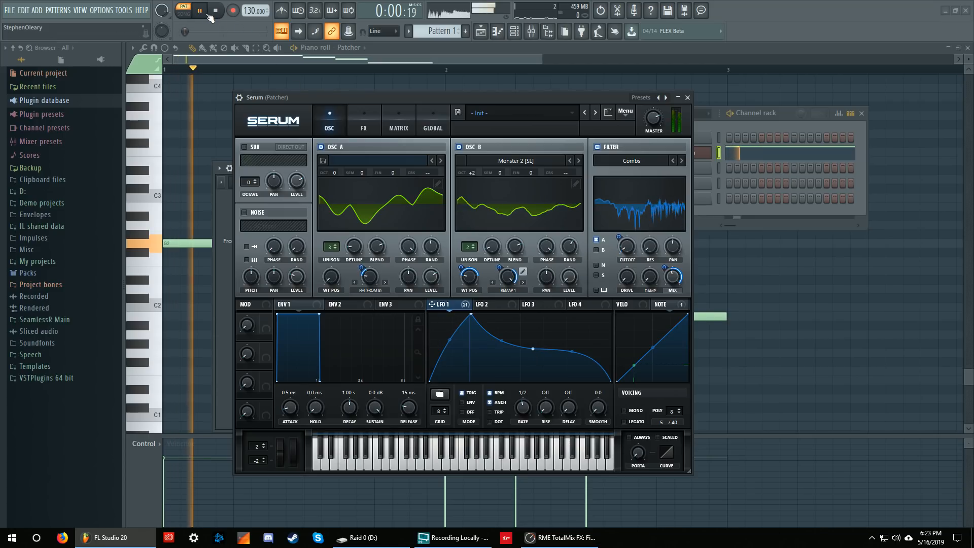
pyautogui.moveTo(533, 345)
pyautogui.mouseDown()
pyautogui.moveTo(529, 328)
pyautogui.moveTo(545, 371)
pyautogui.moveTo(540, 353)
pyautogui.mouseUp()
pyautogui.moveTo(526, 410); pyautogui.dragTo(531, 409)
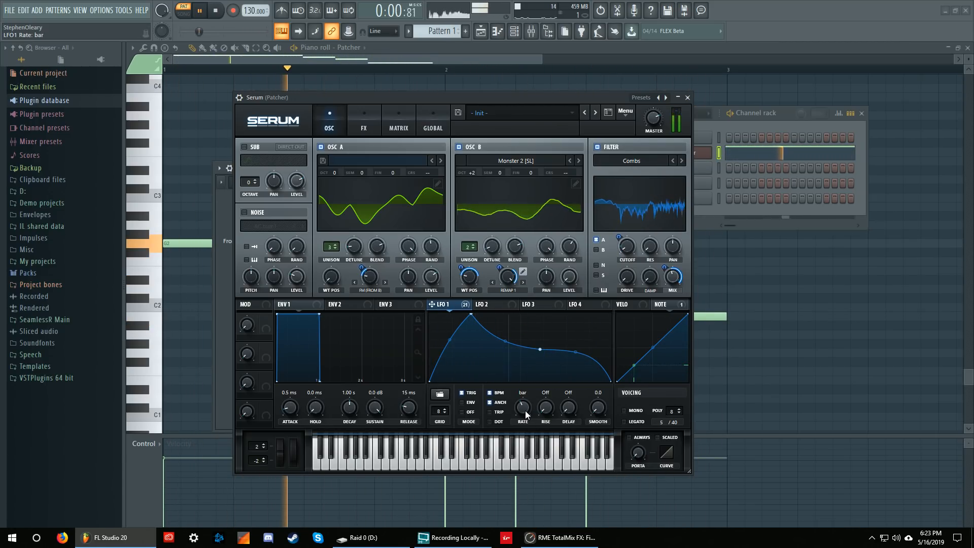
# Try alternative LFO 1 shapes by moving its peak and shoulder points while the pattern plays.
pyautogui.moveTo(471, 315); pyautogui.dragTo(477, 350)
pyautogui.moveTo(540, 349); pyautogui.dragTo(512, 346)
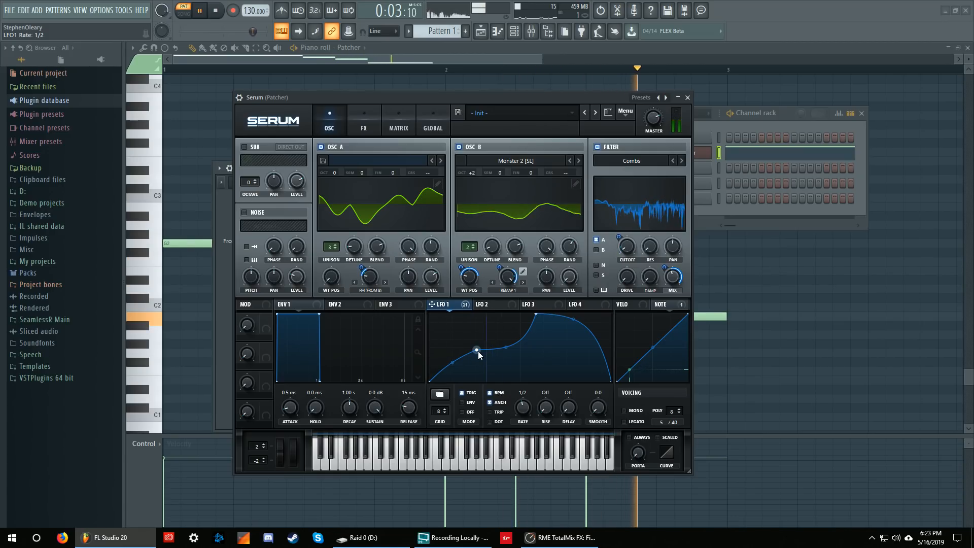
pyautogui.moveTo(477, 350); pyautogui.dragTo(477, 326)
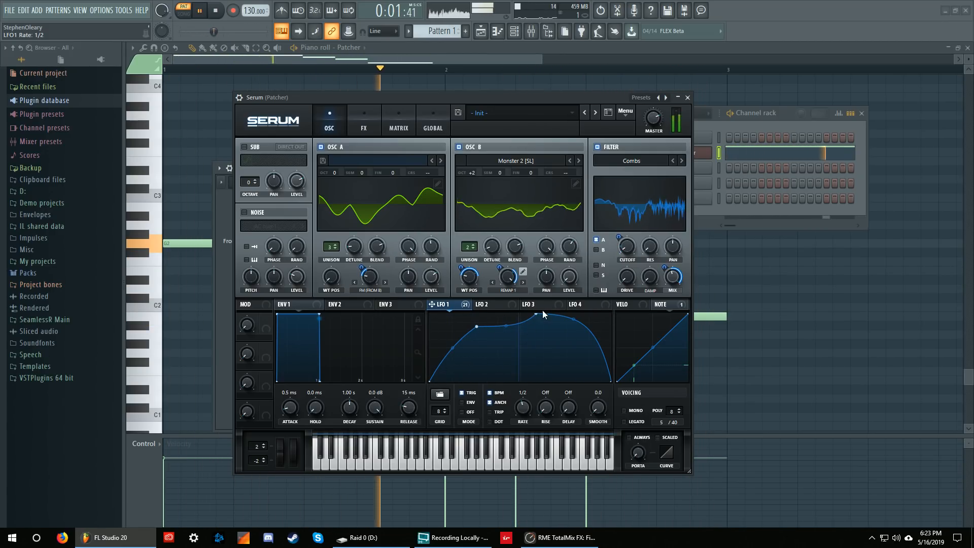
pyautogui.moveTo(535, 315); pyautogui.dragTo(535, 362)
pyautogui.moveTo(477, 326); pyautogui.dragTo(522, 317)
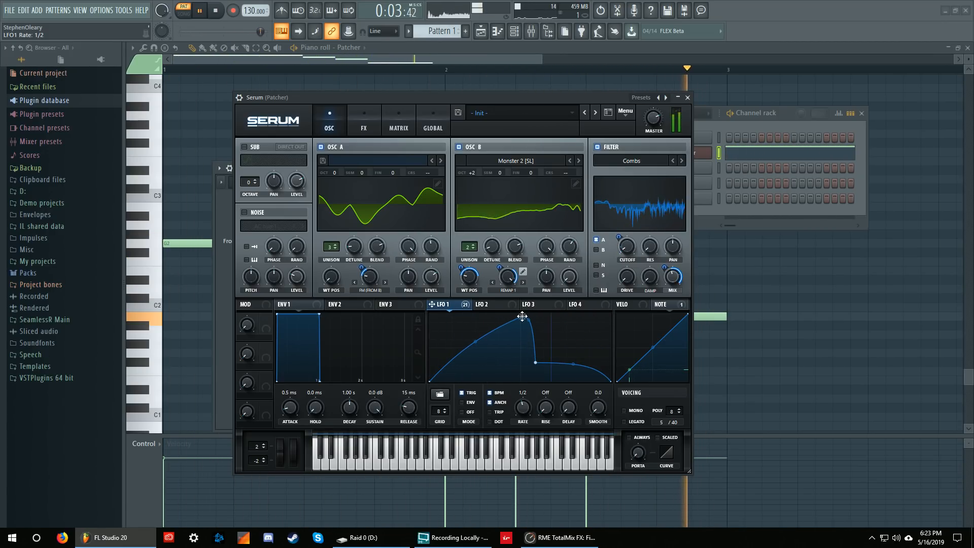
# Reshape LFO 1 into an early full-height peak falling to a half-height shoulder, and shift both points slightly earlier.
pyautogui.moveTo(536, 363); pyautogui.dragTo(486, 312)
pyautogui.moveTo(535, 348)
pyautogui.mouseDown()
pyautogui.moveTo(558, 345)
pyautogui.moveTo(522, 338)
pyautogui.mouseUp()
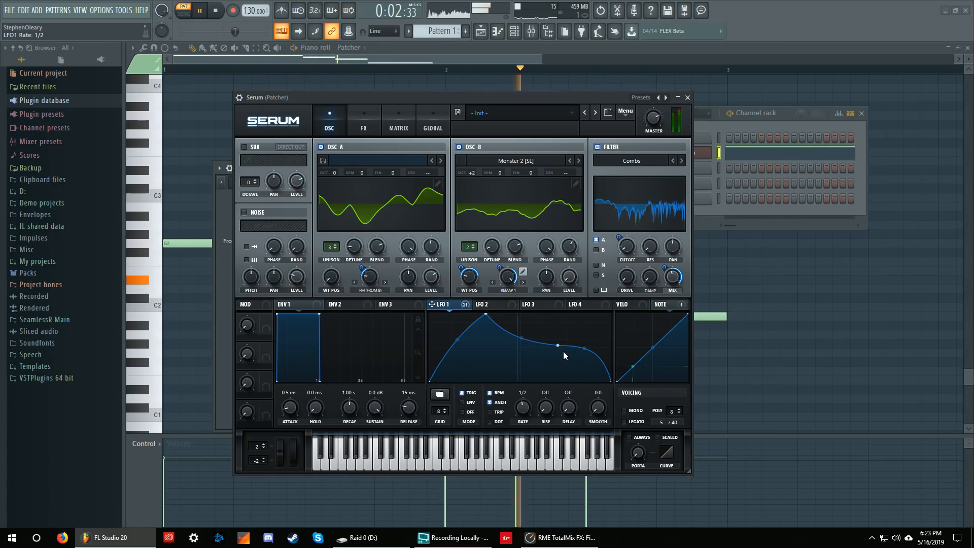
pyautogui.click(216, 11)
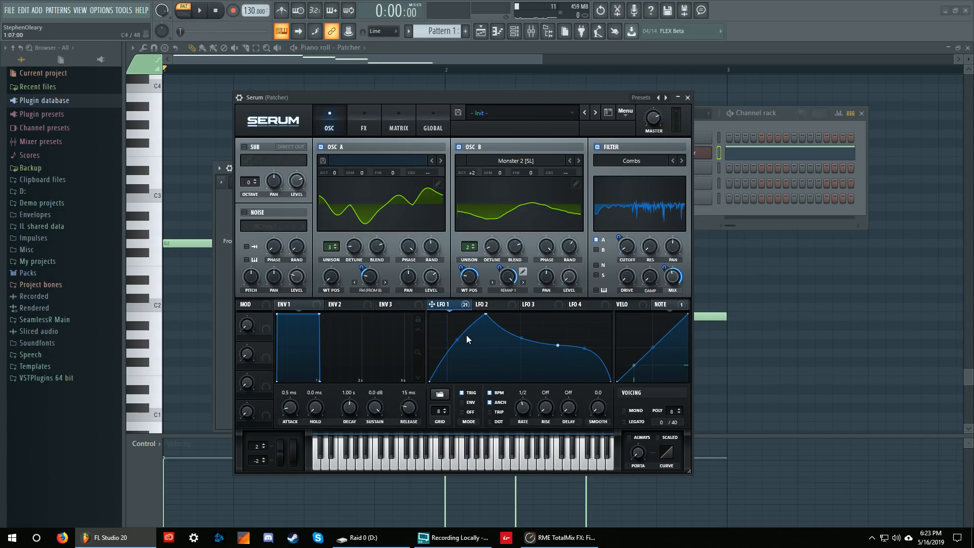
pyautogui.moveTo(485, 314); pyautogui.dragTo(472, 314)
pyautogui.moveTo(558, 346)
pyautogui.mouseDown()
pyautogui.moveTo(531, 348)
pyautogui.moveTo(545, 348)
pyautogui.mouseUp()
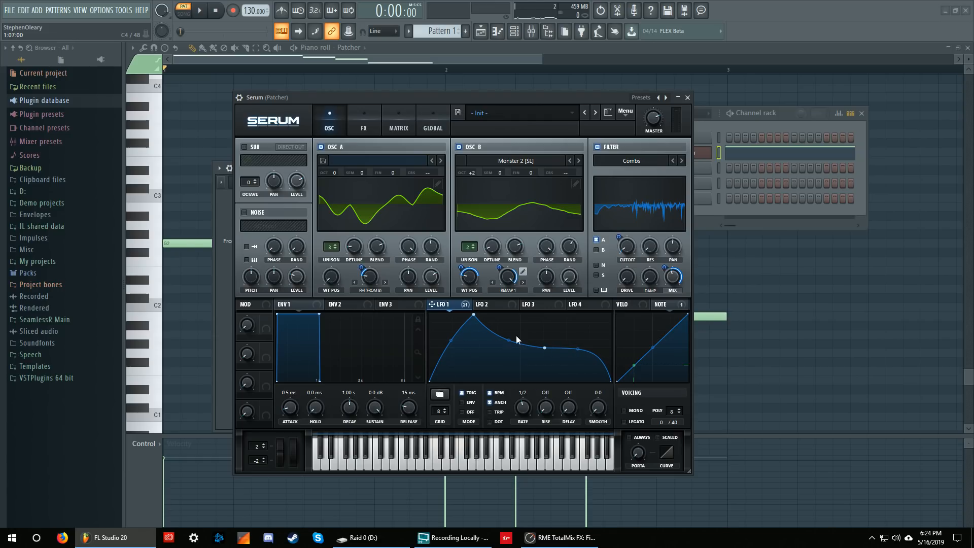
# Try a steeper decay down to zero and a straighter decay after LFO 1's peak.
pyautogui.moveTo(509, 341); pyautogui.dragTo(509, 350)
pyautogui.moveTo(544, 346); pyautogui.dragTo(537, 380)
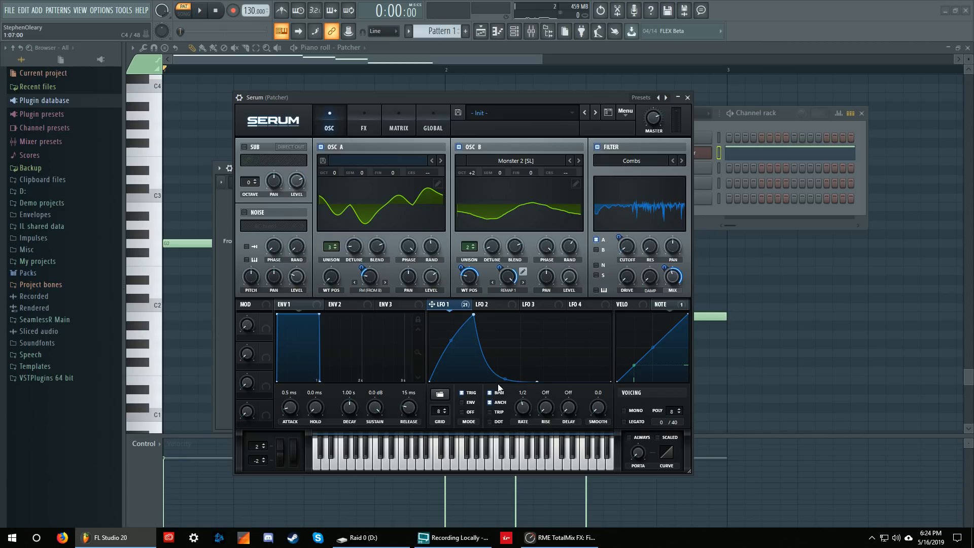
pyautogui.moveTo(537, 380); pyautogui.dragTo(516, 327)
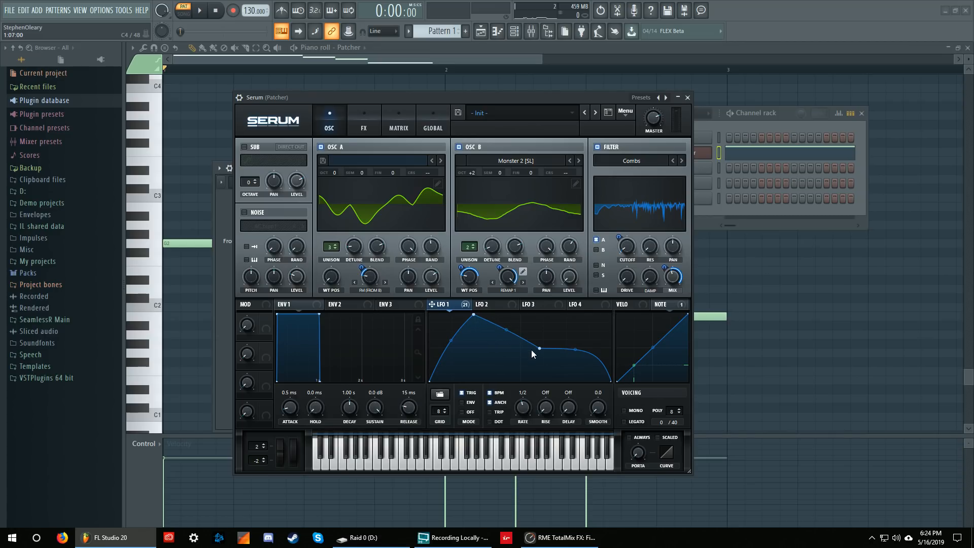
# Try LFO 1 without its shoulder point, comparing a straight fall with an outward-bent one while the pattern plays.
pyautogui.moveTo(573, 349); pyautogui.dragTo(542, 354)
pyautogui.press('space')
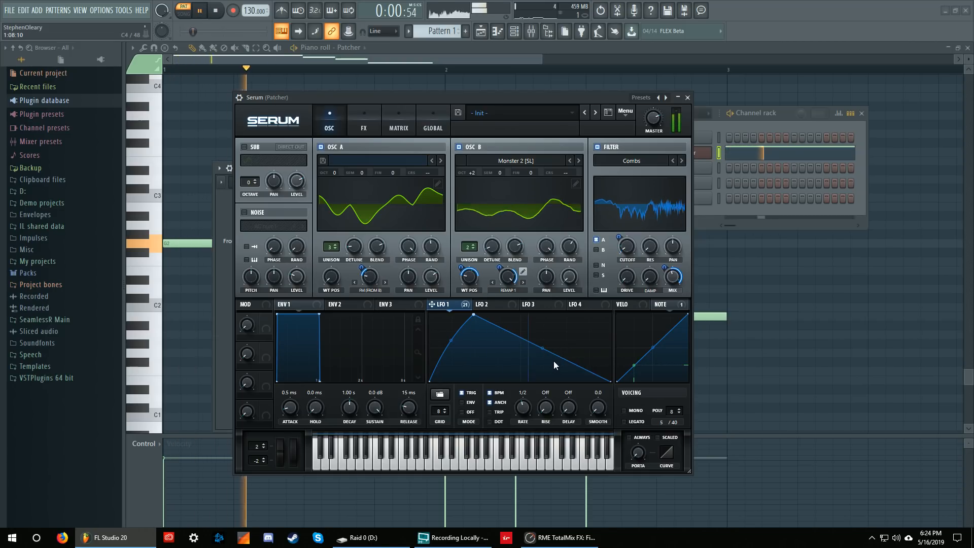
pyautogui.moveTo(610, 381)
pyautogui.mouseDown()
pyautogui.moveTo(611, 350)
pyautogui.moveTo(611, 380)
pyautogui.mouseUp()
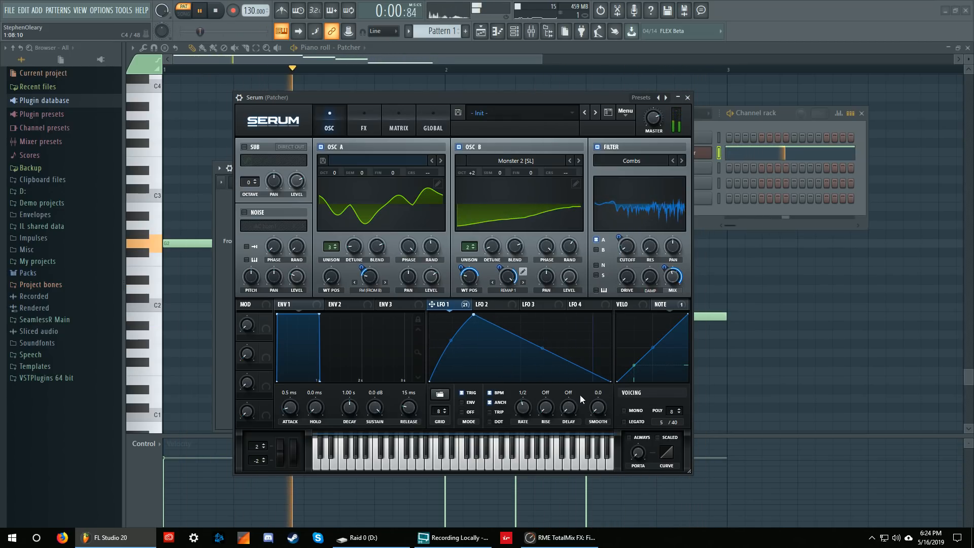
pyautogui.moveTo(540, 348); pyautogui.dragTo(542, 317)
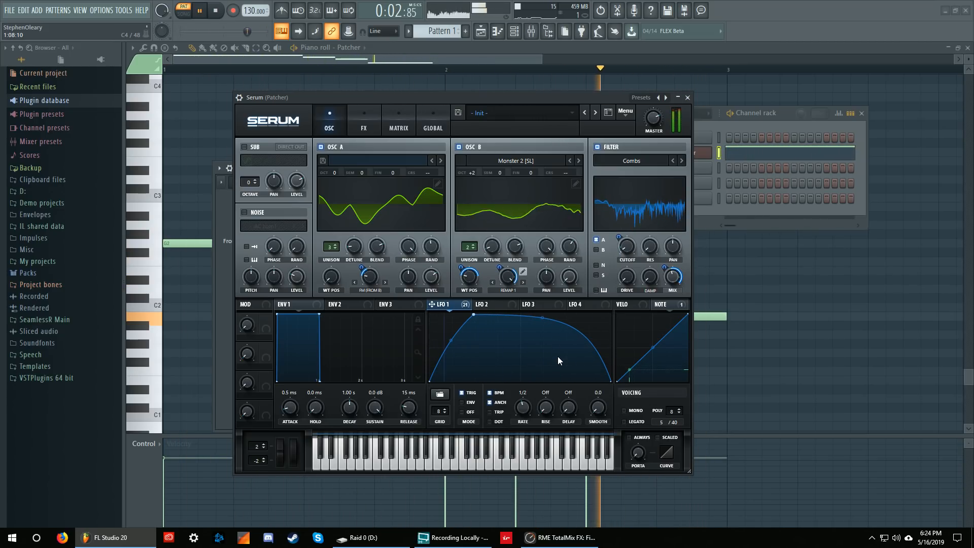
pyautogui.press('space')
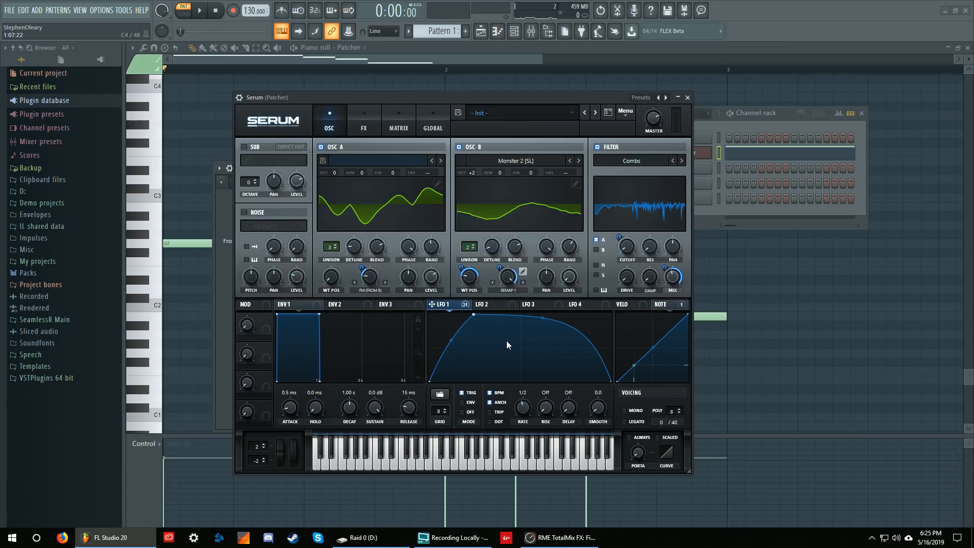
# Add the shoulder point back to LFO 1's decay, bend the curves around it, and raise it to about two thirds height.
pyautogui.moveTo(540, 319); pyautogui.dragTo(508, 346)
pyautogui.doubleClick(544, 350)
pyautogui.moveTo(577, 365); pyautogui.dragTo(548, 348)
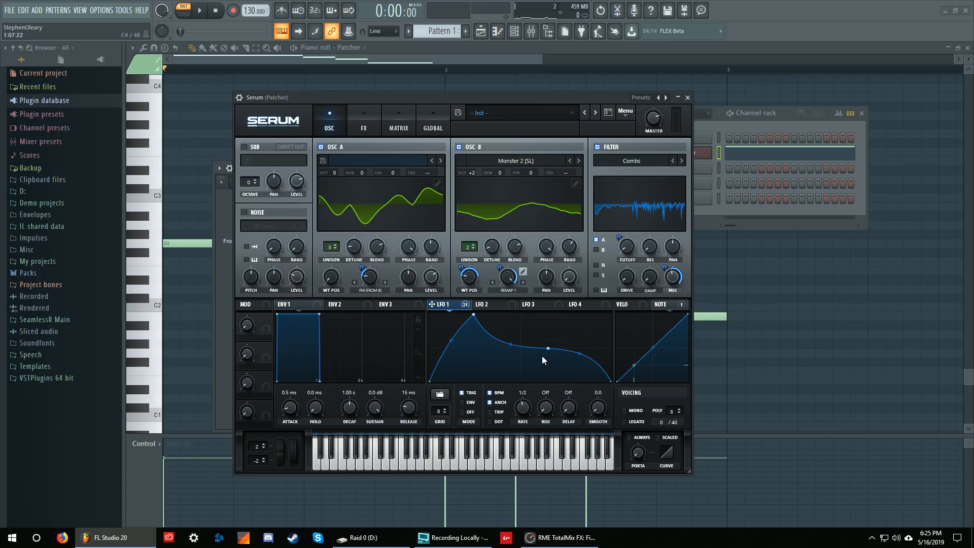
pyautogui.moveTo(547, 351); pyautogui.dragTo(547, 320)
pyautogui.moveTo(549, 362); pyautogui.dragTo(544, 334)
# Play the pattern and, in oscillator A's wavetable editor, adjust bin 2's level and raise bins 1 and 3.
pyautogui.press('space')
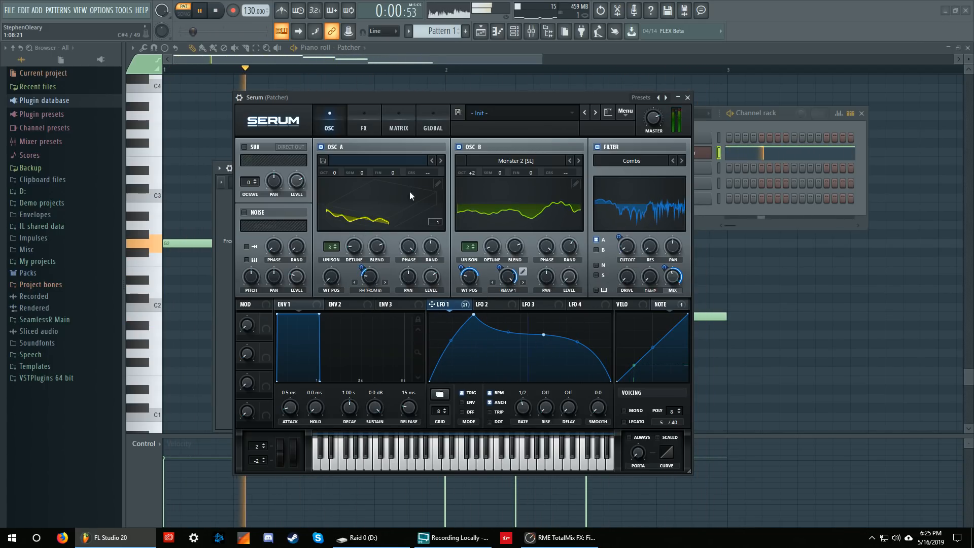
pyautogui.click(437, 183)
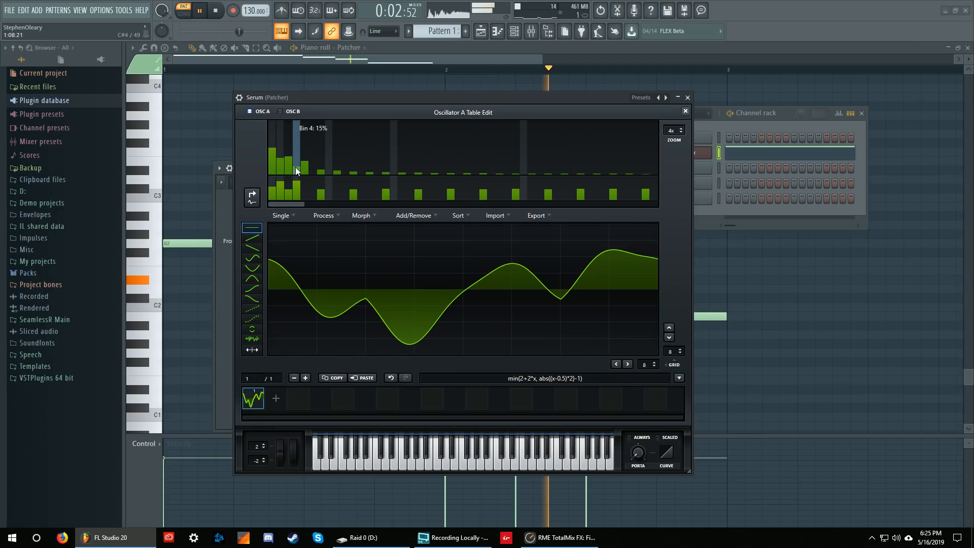
pyautogui.click(282, 167)
pyautogui.click(273, 140)
pyautogui.click(288, 151)
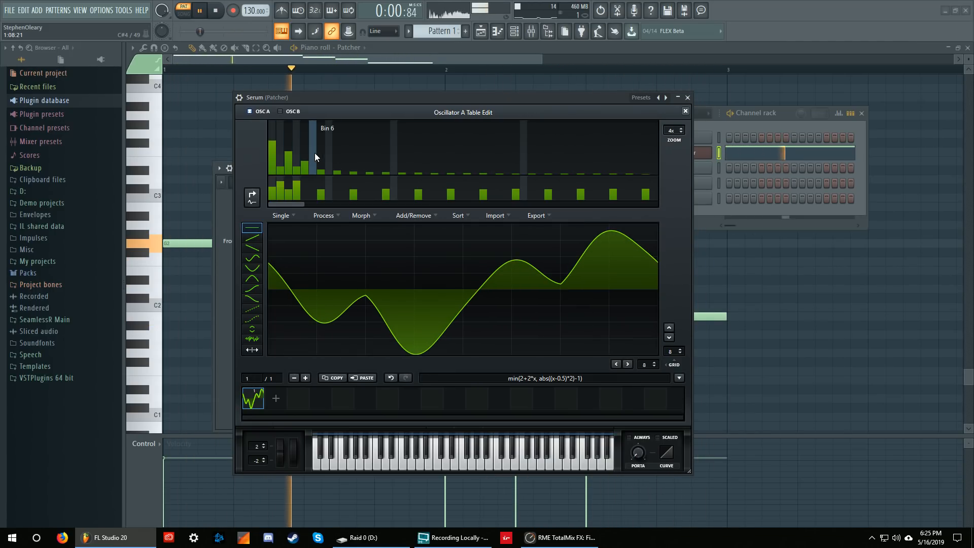
# Raise bin 5's level and phase in oscillator A and adjust bin 4's level.
pyautogui.click(304, 147)
pyautogui.click(304, 154)
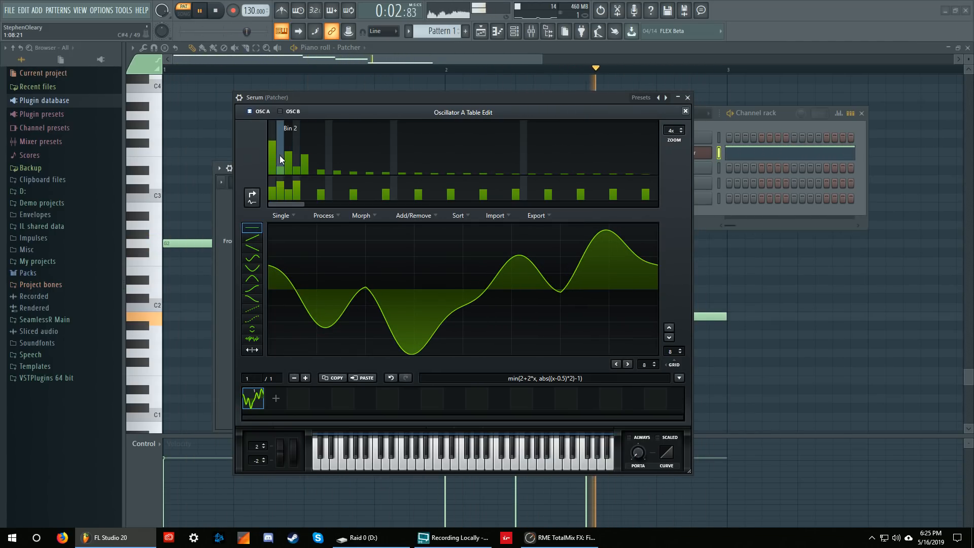
pyautogui.moveTo(296, 162); pyautogui.dragTo(300, 168)
pyautogui.click(304, 183)
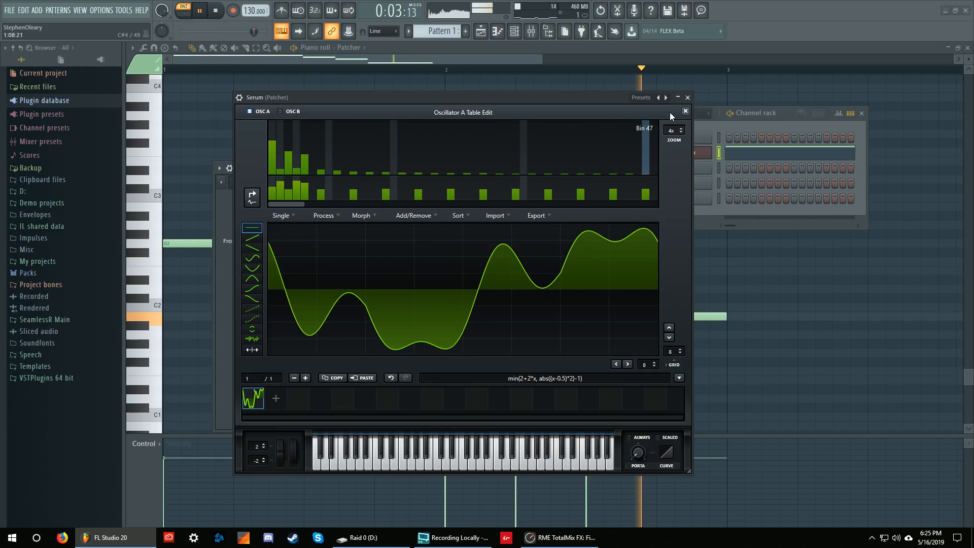
# Stop playback, reopen oscillator A's wavetable editor, and drop the first bin's phase to zero before closing the editor.
pyautogui.click(685, 110)
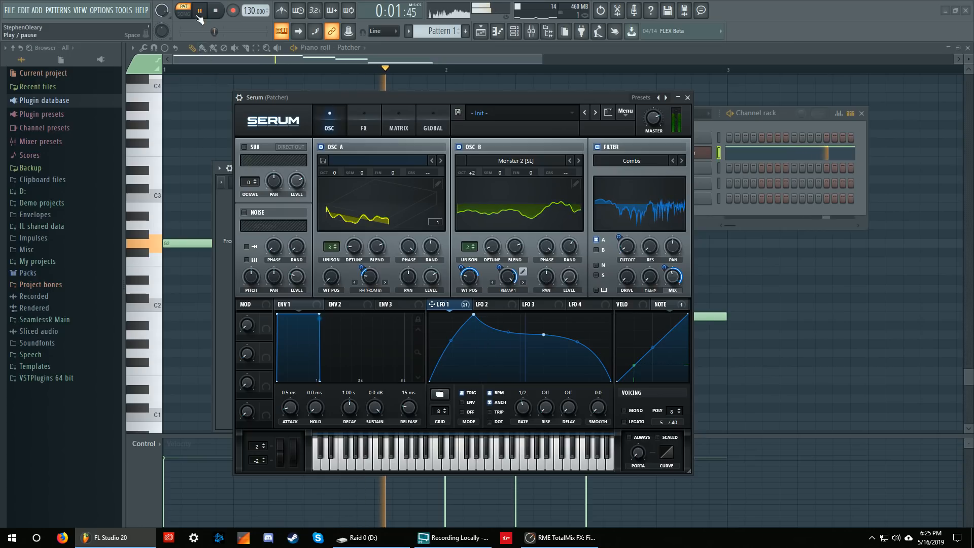
pyautogui.press('space')
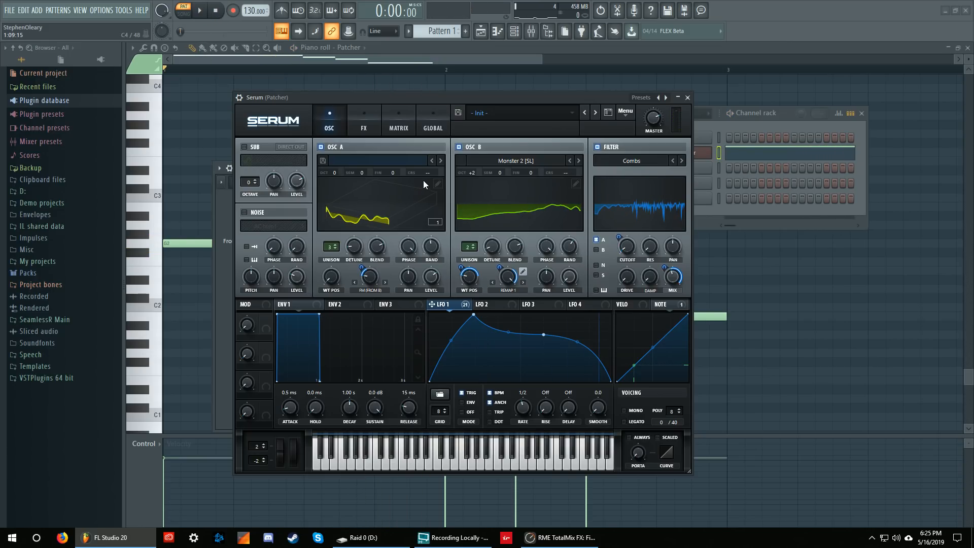
pyautogui.click(439, 184)
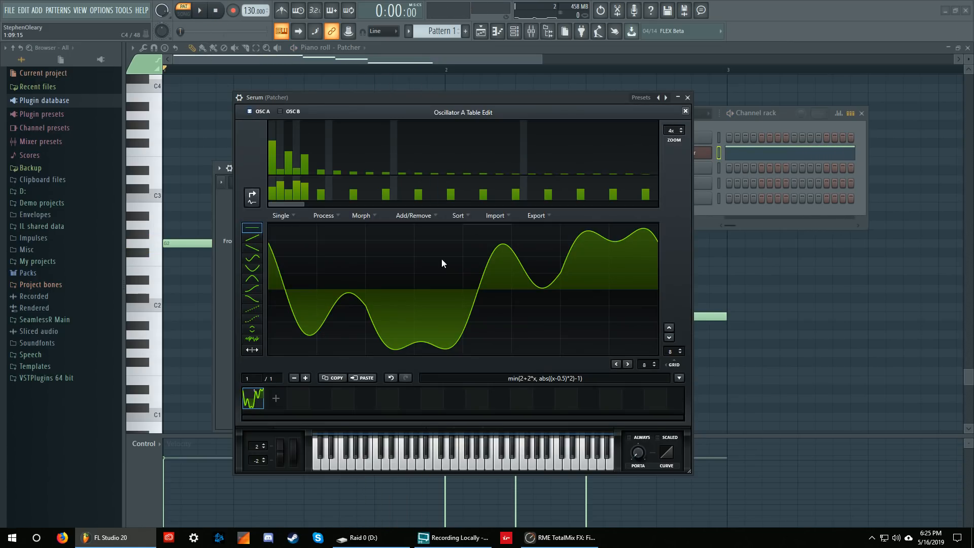
pyautogui.moveTo(271, 187); pyautogui.dragTo(277, 244)
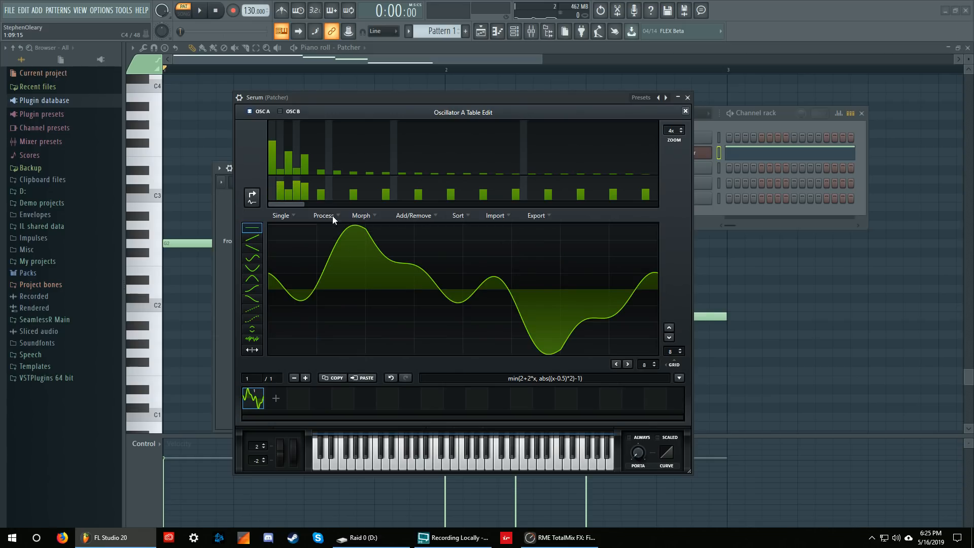
pyautogui.click(685, 111)
# Play the pattern and turn Serum's phaser, filter, delay, distortion and compressor effects back on one after another.
pyautogui.click(363, 128)
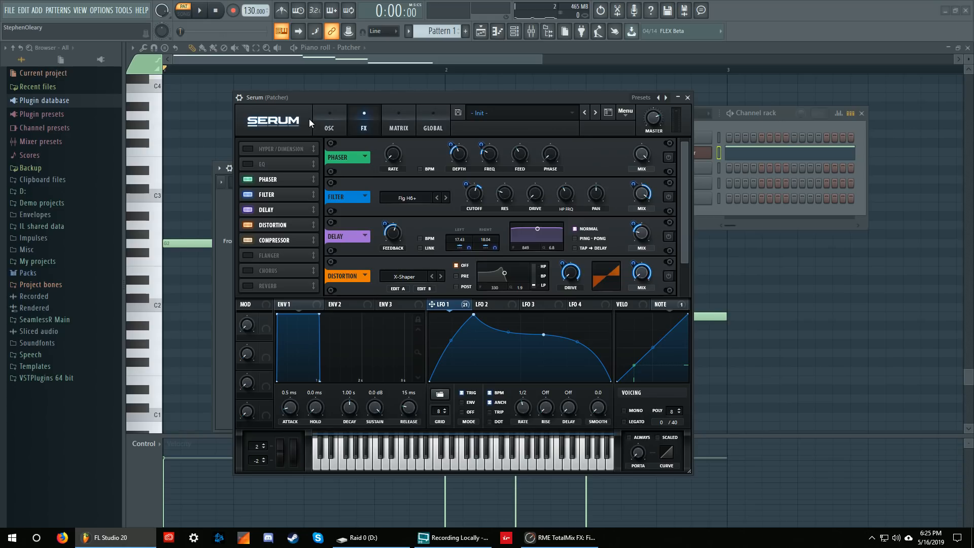
pyautogui.press('space')
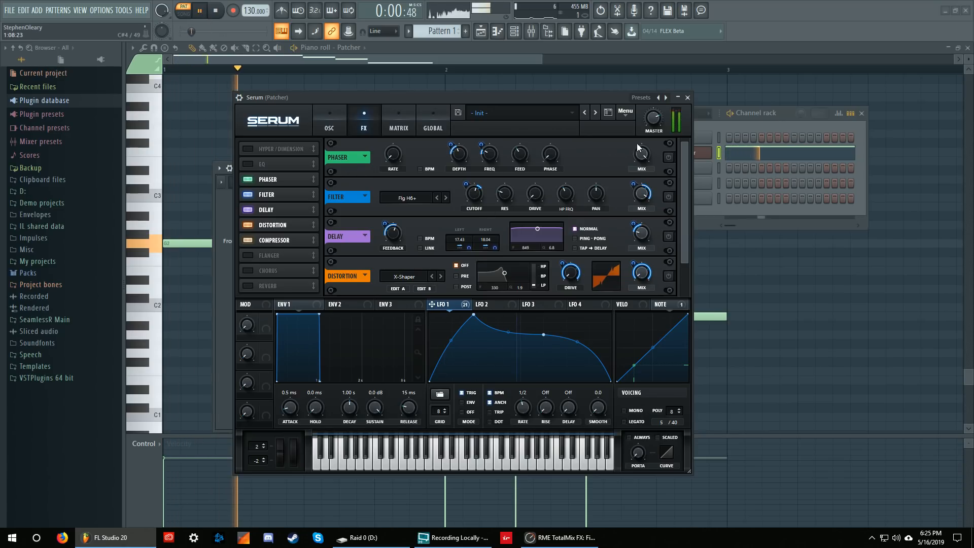
pyautogui.click(669, 158)
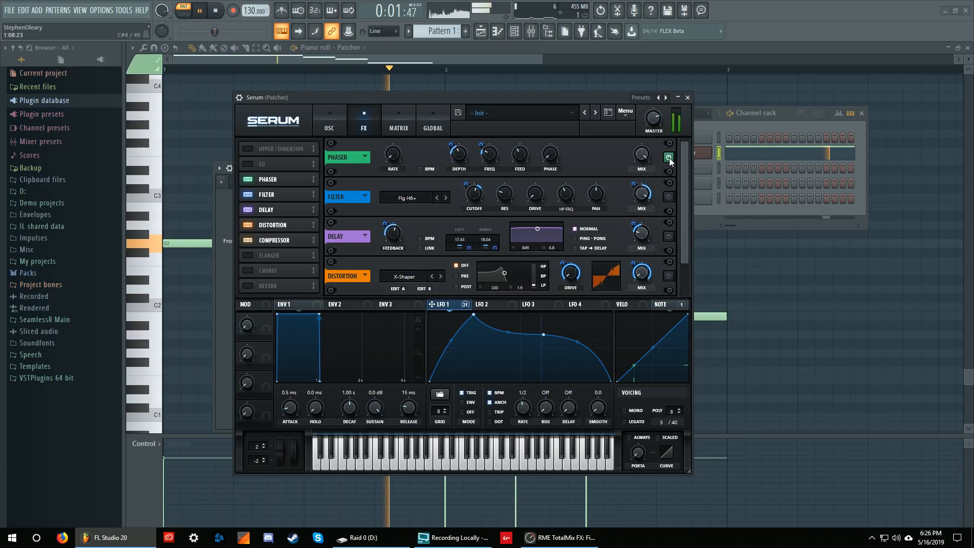
pyautogui.click(669, 197)
pyautogui.click(670, 236)
pyautogui.moveTo(686, 233); pyautogui.dragTo(687, 263)
pyautogui.click(667, 236)
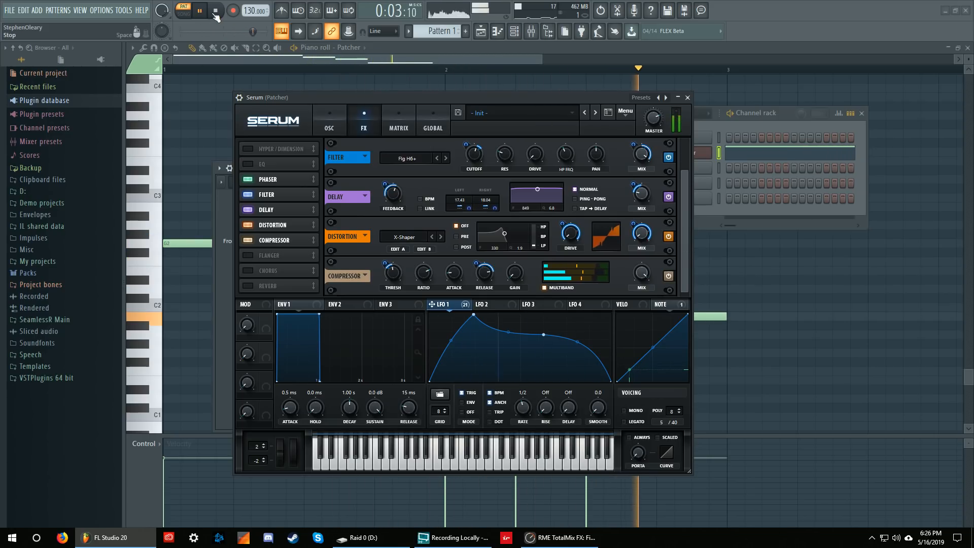
pyautogui.press('space')
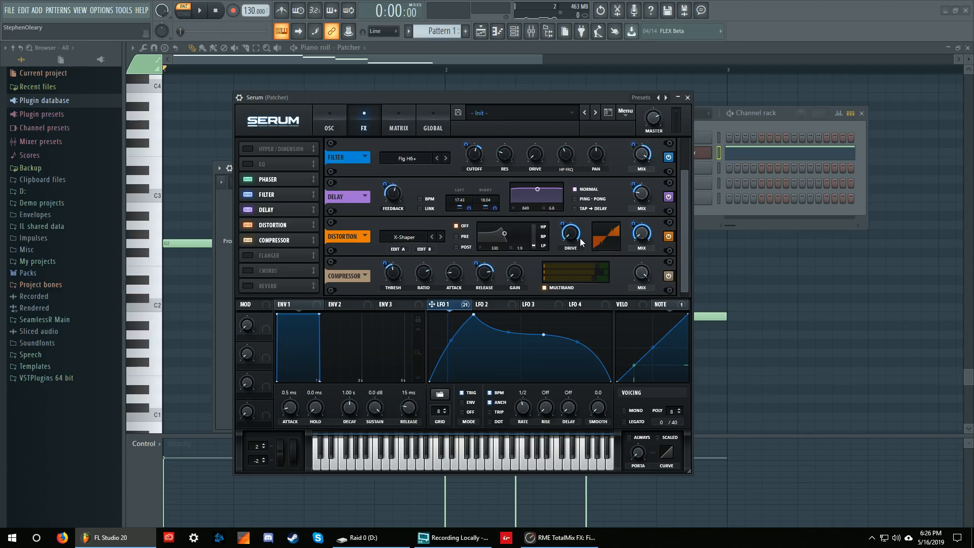
# Review Serum's oscillator and effects pages, audition the full effects chain, and close Serum.
pyautogui.moveTo(581, 242)
pyautogui.click(341, 127)
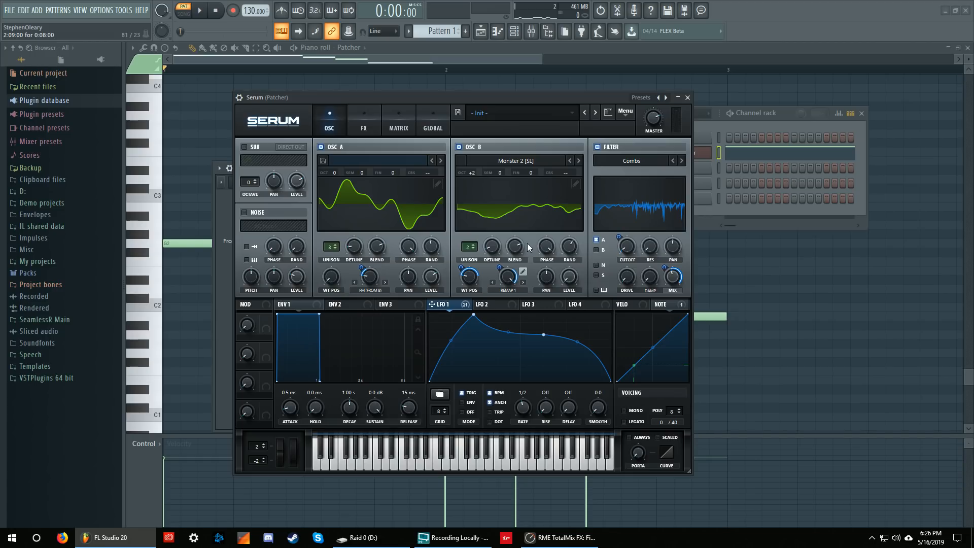
pyautogui.click(367, 122)
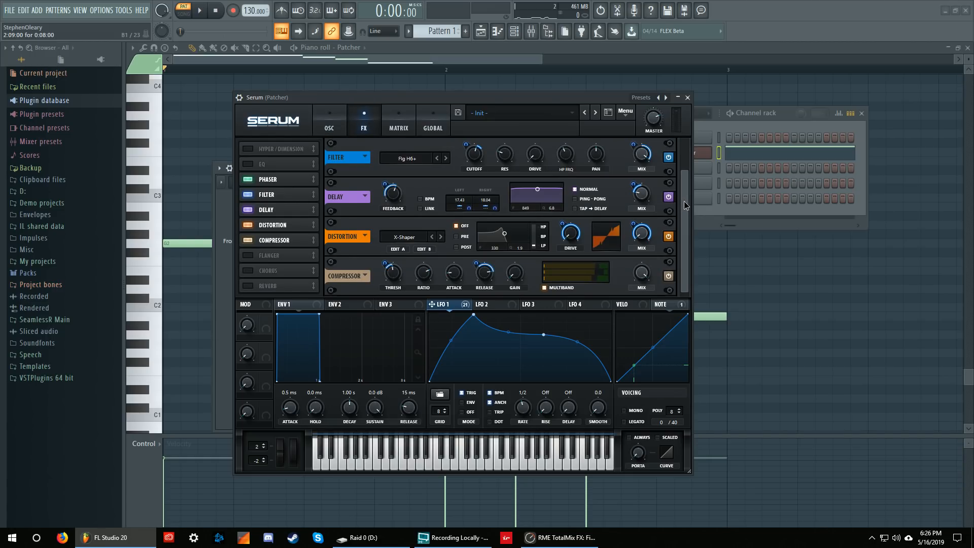
pyautogui.press('space')
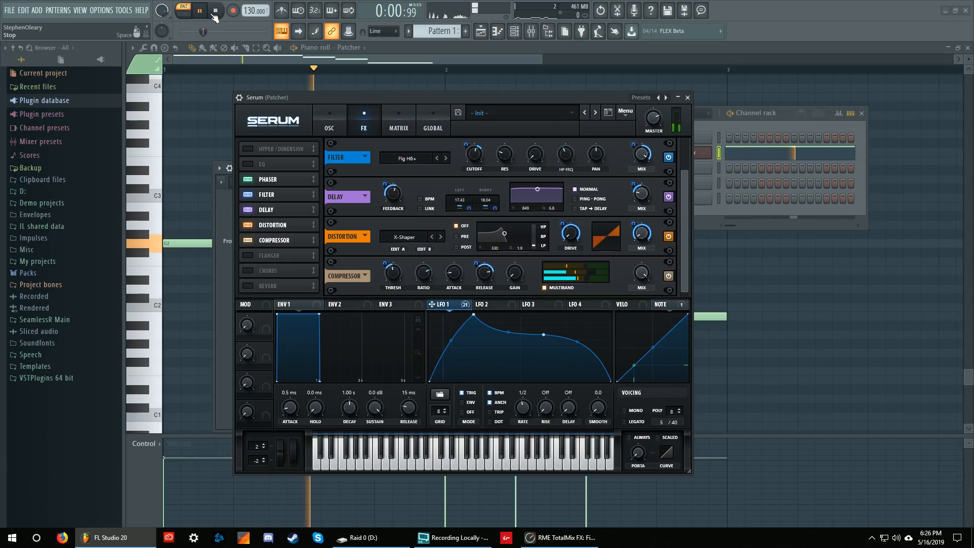
pyautogui.click(687, 97)
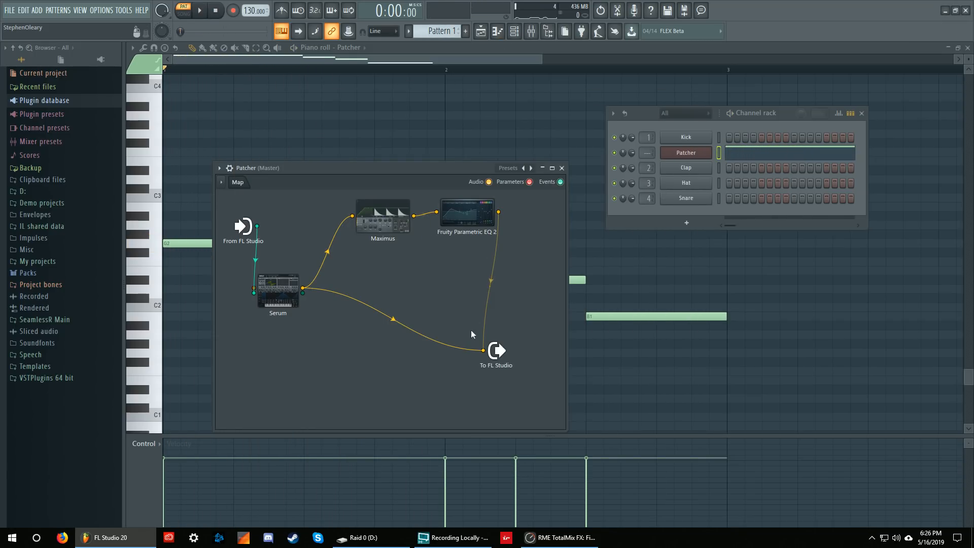
# In Patcher, replace Serum's direct output link with one from Maximus, shift Fruity Parametric EQ 2 aside, and play the pattern.
pyautogui.click(483, 351)
pyautogui.moveTo(499, 212); pyautogui.dragTo(483, 351)
pyautogui.moveTo(460, 217); pyautogui.dragTo(492, 197)
pyautogui.moveTo(413, 236); pyautogui.dragTo(483, 371)
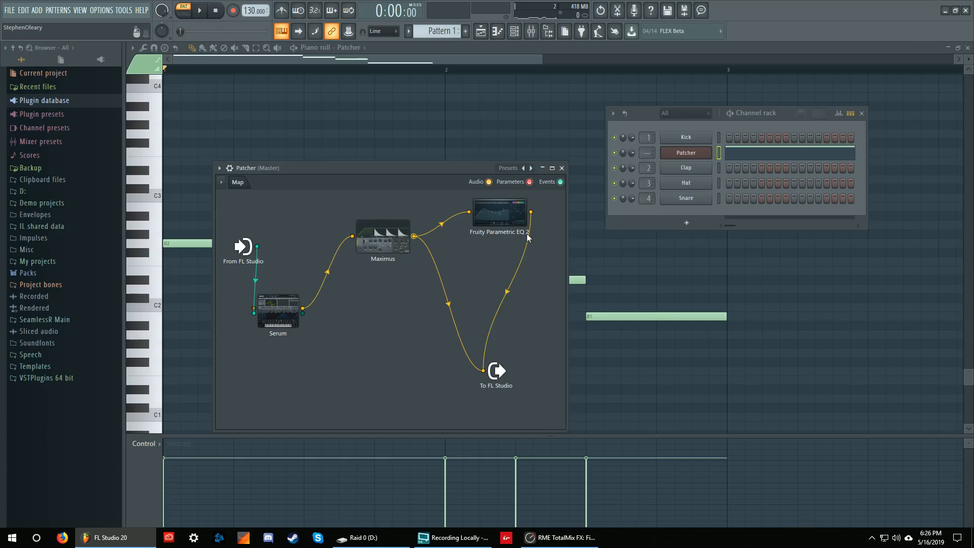
pyautogui.press('space')
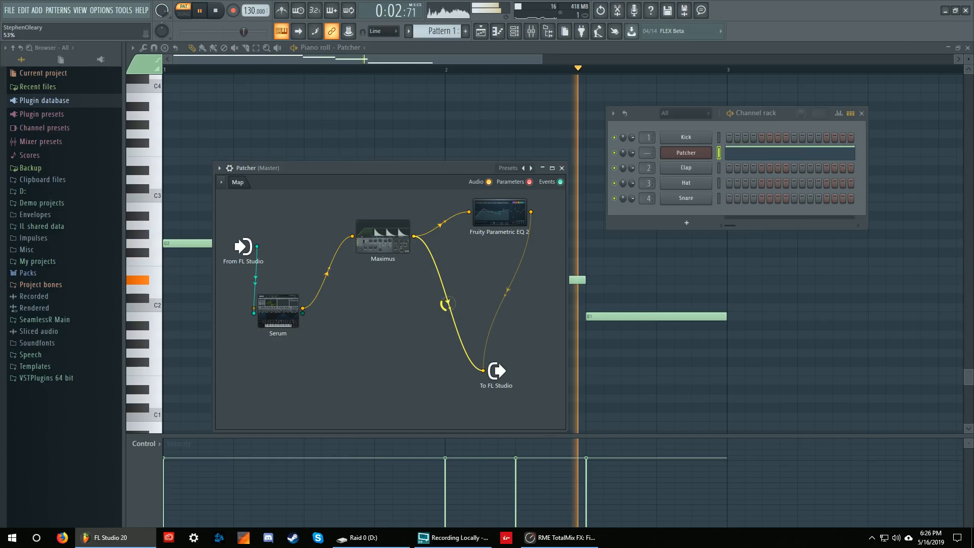
# Open Maximus and watch its frequency band display while the pattern plays.
pyautogui.click(403, 247)
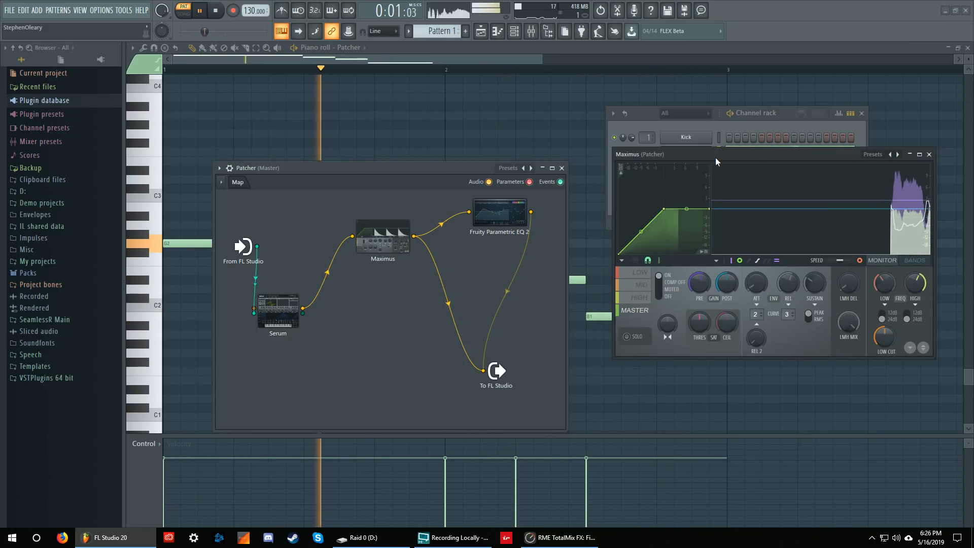
pyautogui.moveTo(710, 152); pyautogui.dragTo(429, 152)
pyautogui.click(631, 262)
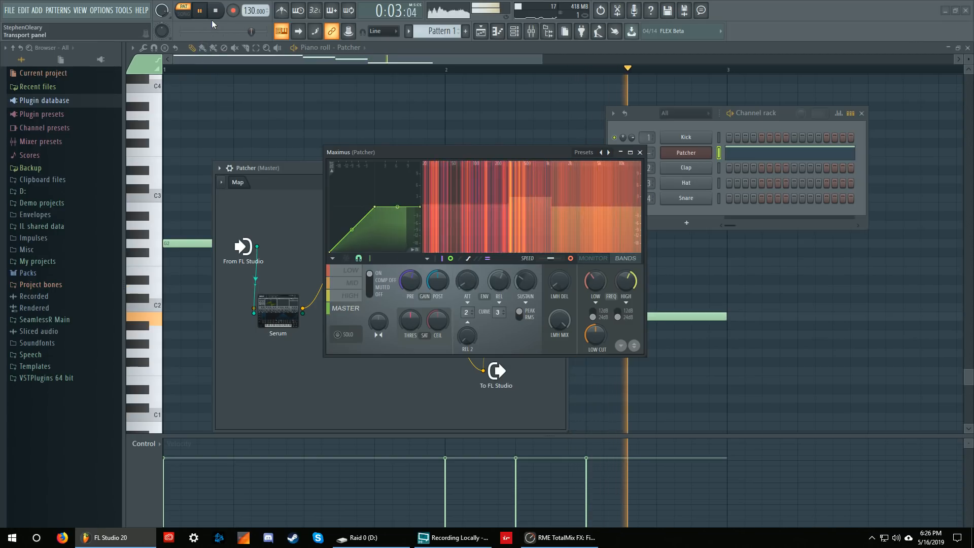
pyautogui.press('space')
pyautogui.moveTo(455, 161); pyautogui.dragTo(505, 141)
# Reopen Serum and review its effects chain down to the multiband compressor.
pyautogui.doubleClick(278, 311)
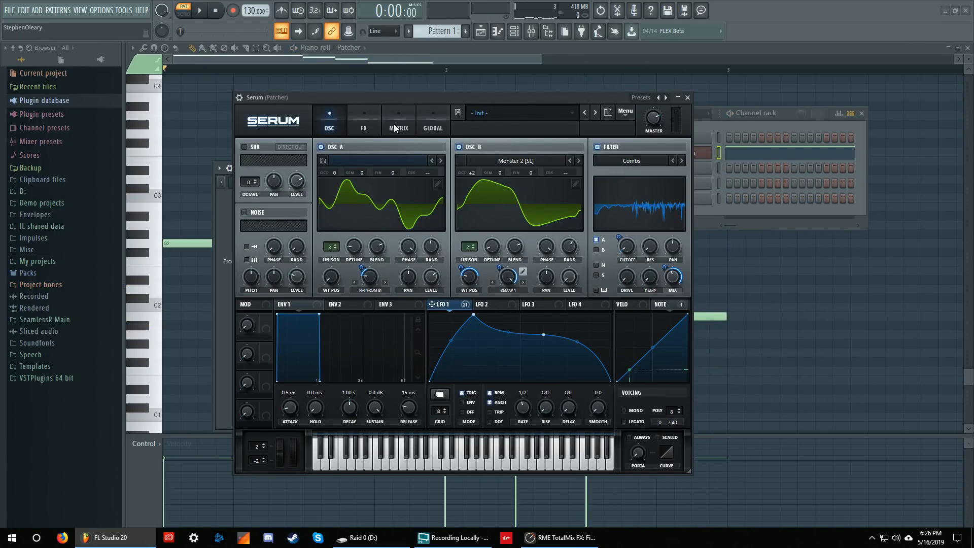
pyautogui.click(366, 126)
pyautogui.scroll(-1, 681, 192)
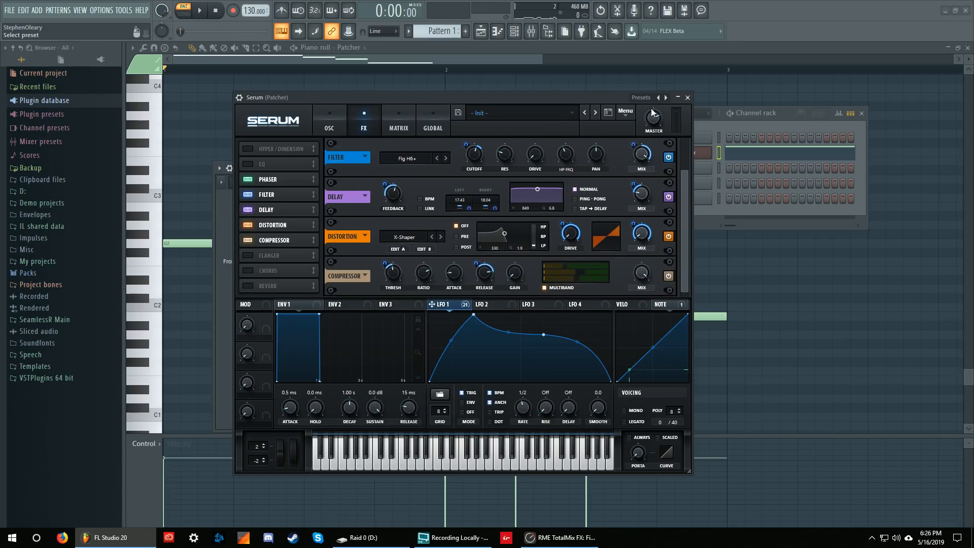
pyautogui.click(687, 97)
# Reopen Maximus, move it clear, and enlarge its window.
pyautogui.doubleClick(383, 236)
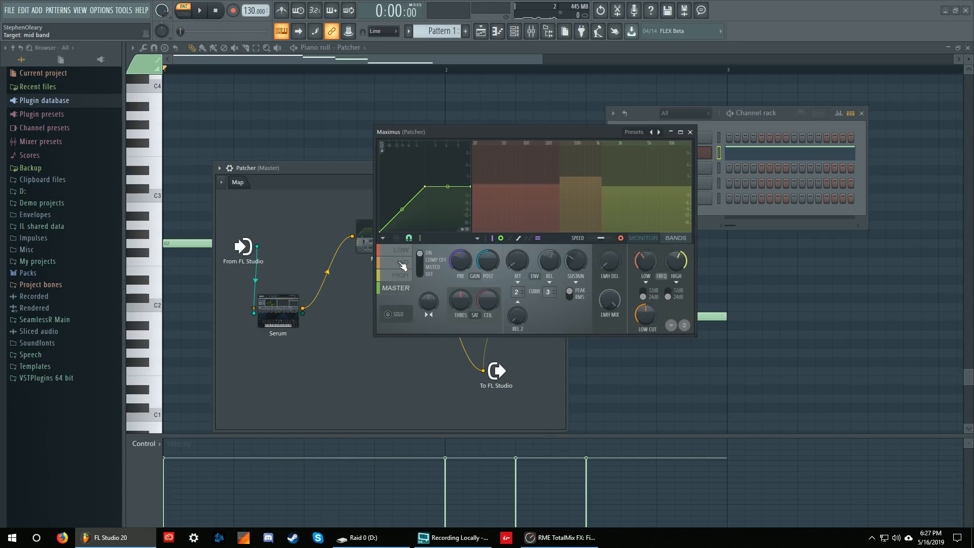
pyautogui.moveTo(471, 133); pyautogui.dragTo(414, 148)
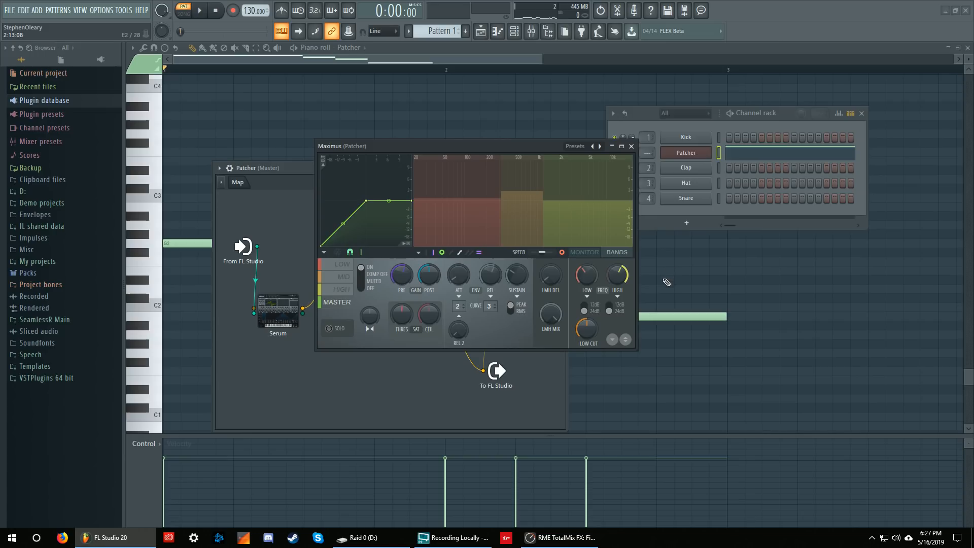
pyautogui.moveTo(636, 349); pyautogui.dragTo(729, 374)
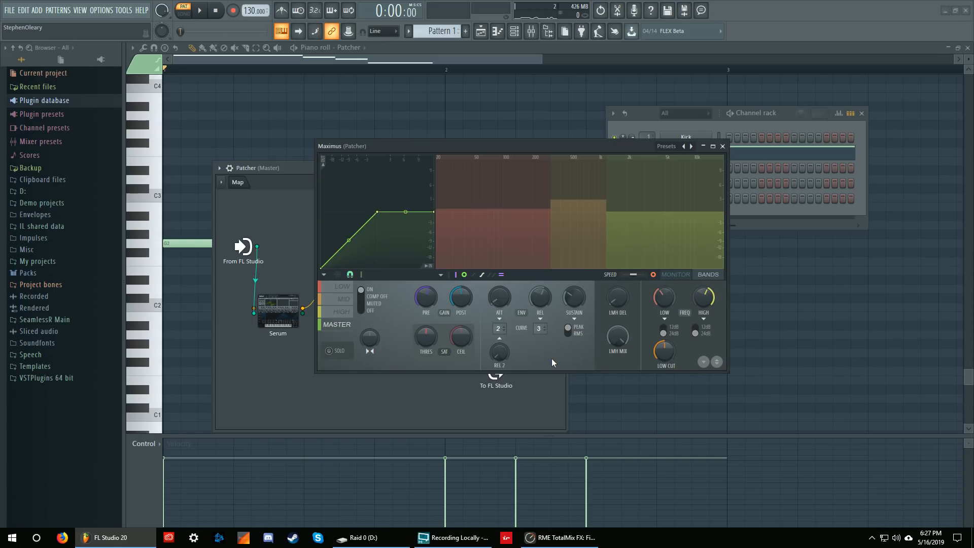
# Examine the low and mid compression curves in Maximus and play the pattern with the band spectrum displayed.
pyautogui.click(680, 274)
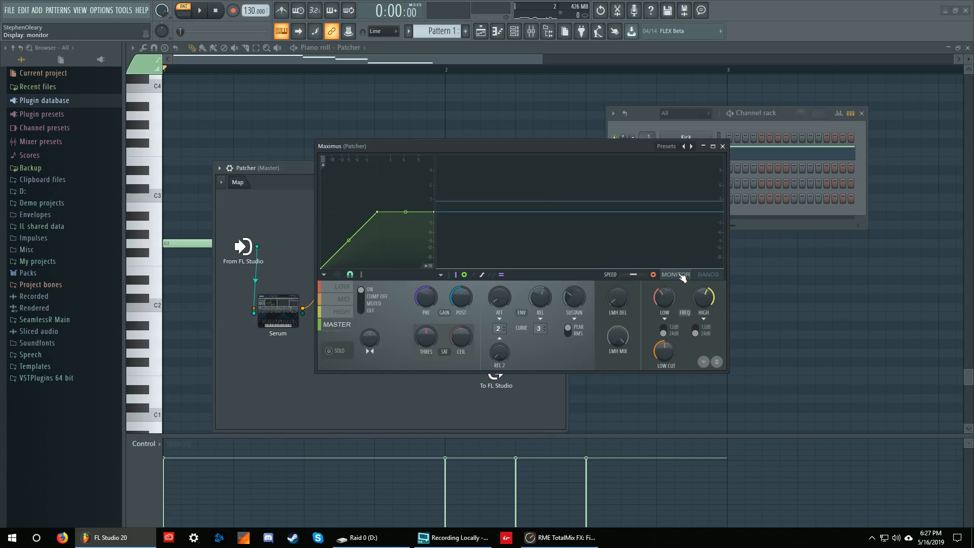
pyautogui.click(345, 287)
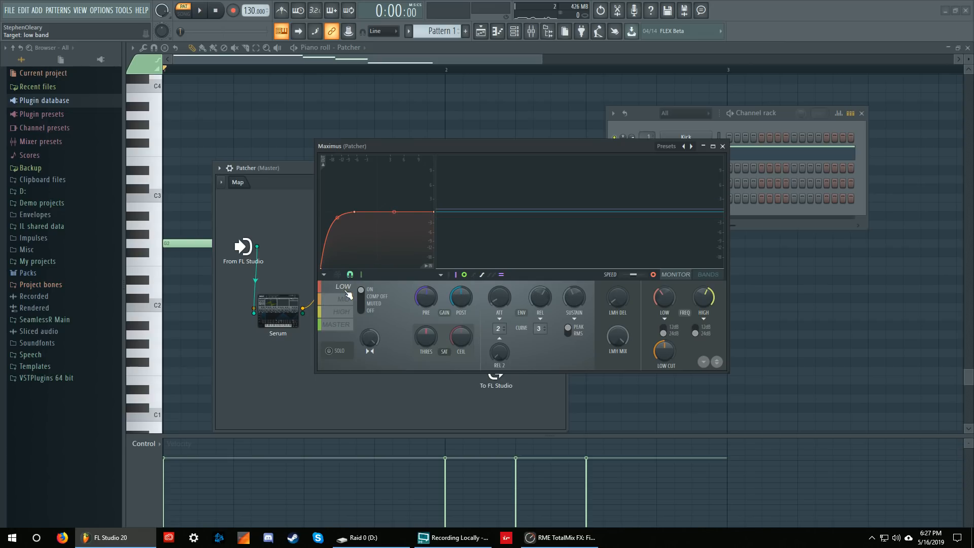
pyautogui.click(354, 300)
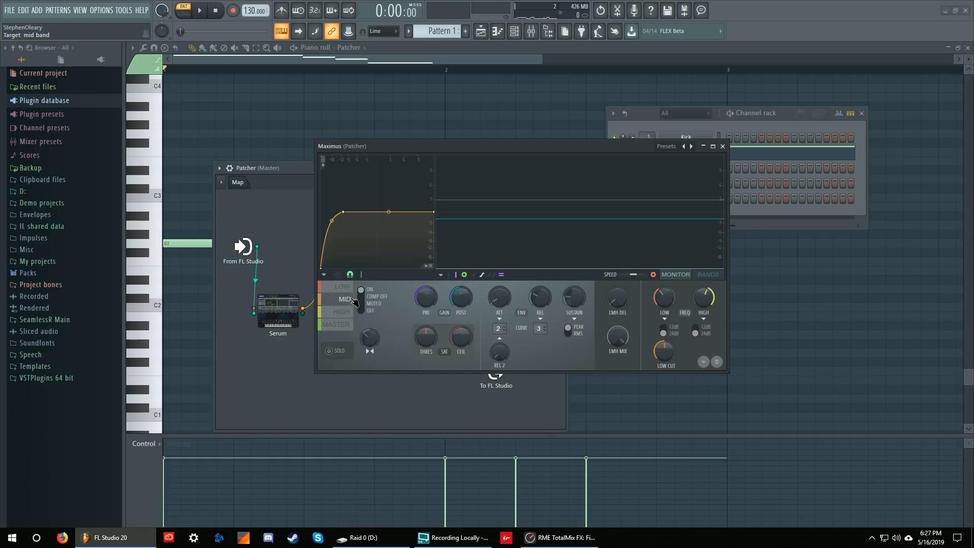
pyautogui.click(708, 275)
pyautogui.click(535, 222)
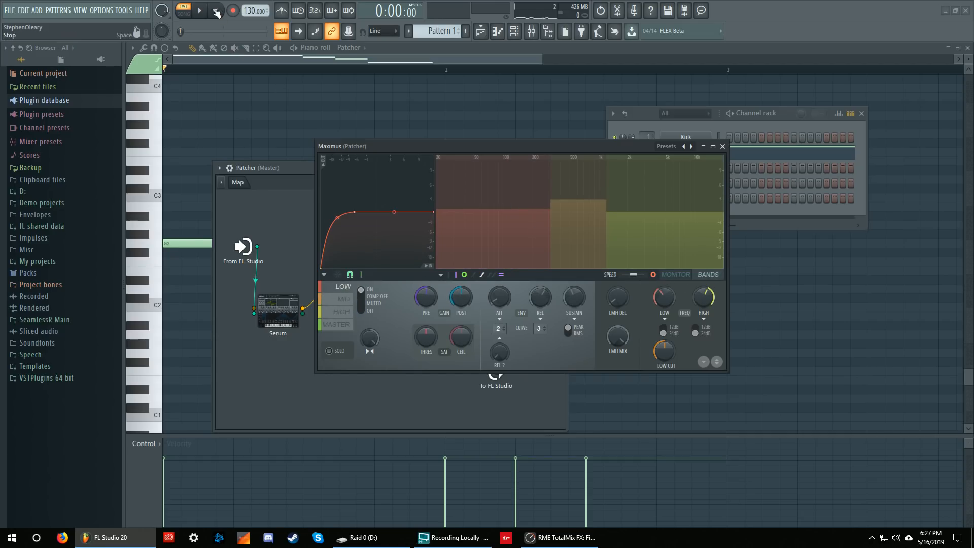
pyautogui.press('space')
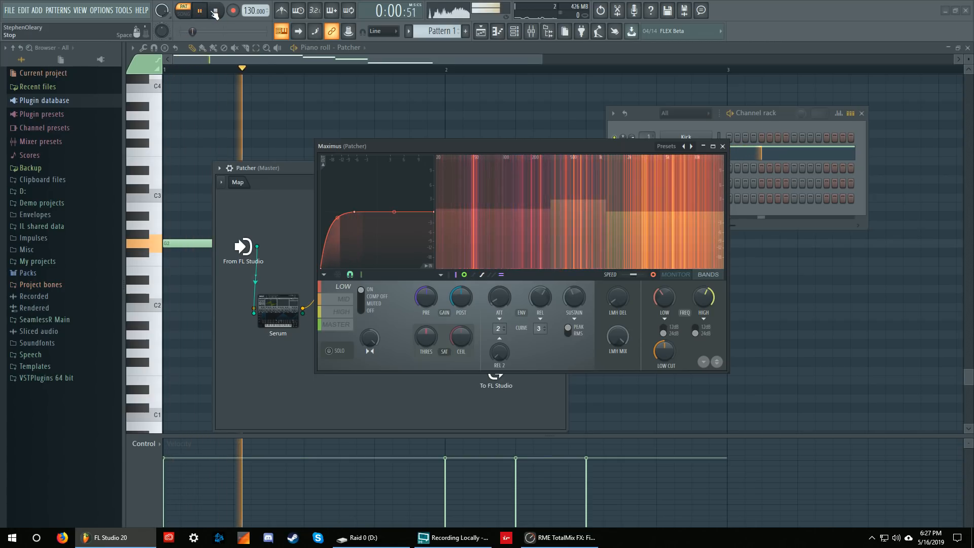
# Switch Maximus to the monitor display and compare the recorded levels and curves of the low, mid and high bands.
pyautogui.click(672, 275)
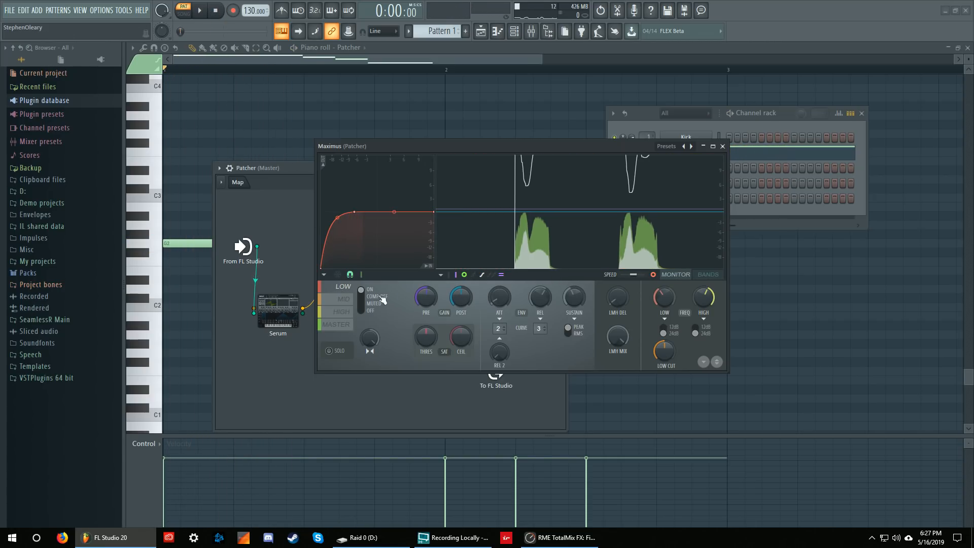
pyautogui.click(344, 301)
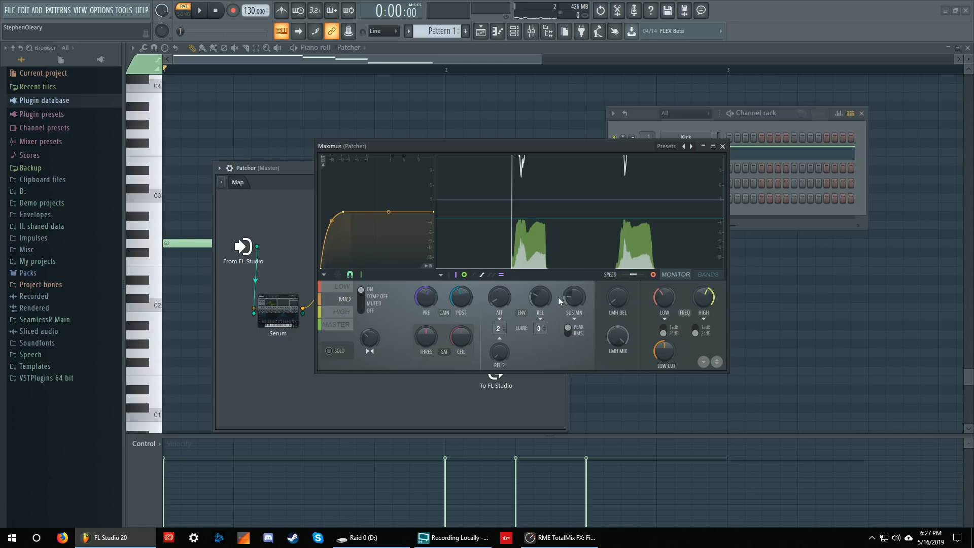
pyautogui.click(343, 312)
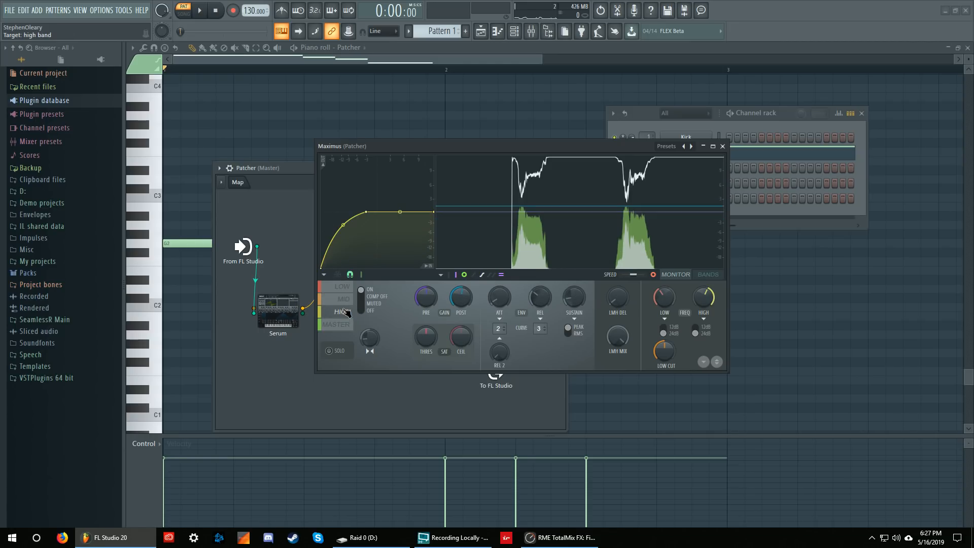
pyautogui.click(343, 287)
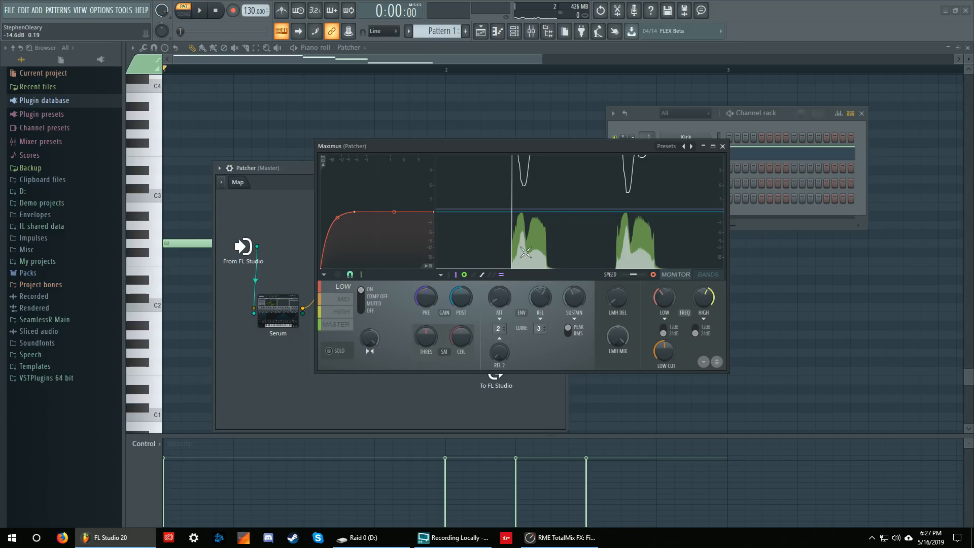
pyautogui.click(349, 299)
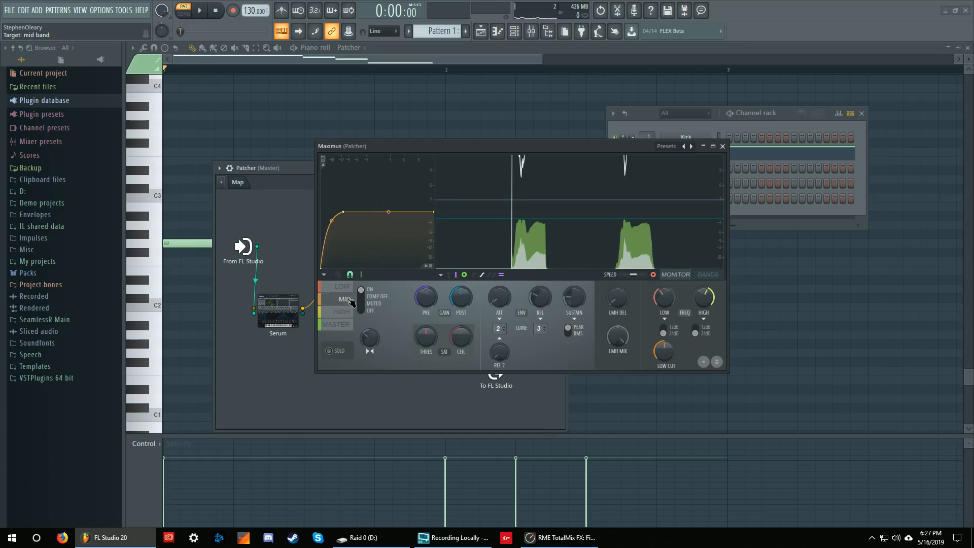
pyautogui.click(350, 312)
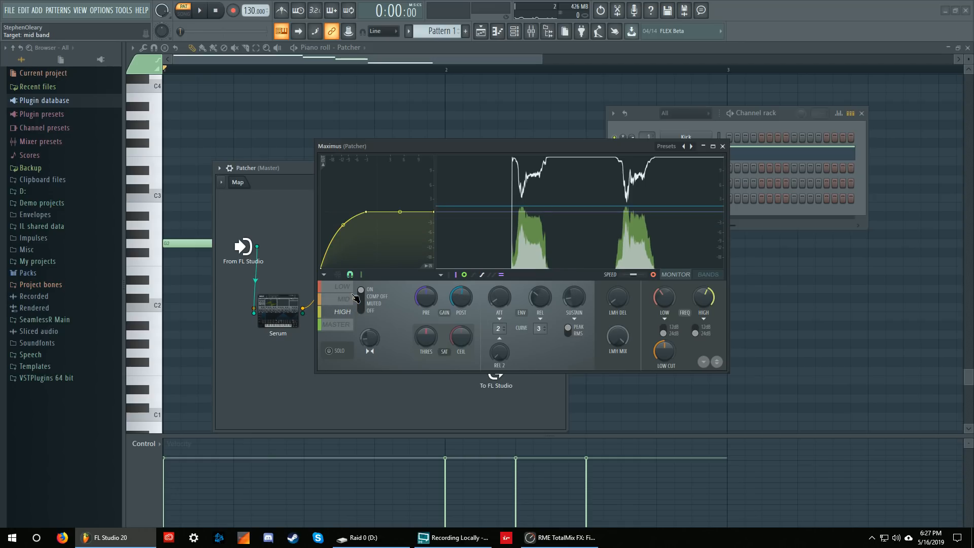
# Alternate between the mid and high band settings in Maximus, ending on the master band.
pyautogui.click(355, 299)
pyautogui.click(354, 312)
pyautogui.click(337, 302)
pyautogui.click(337, 311)
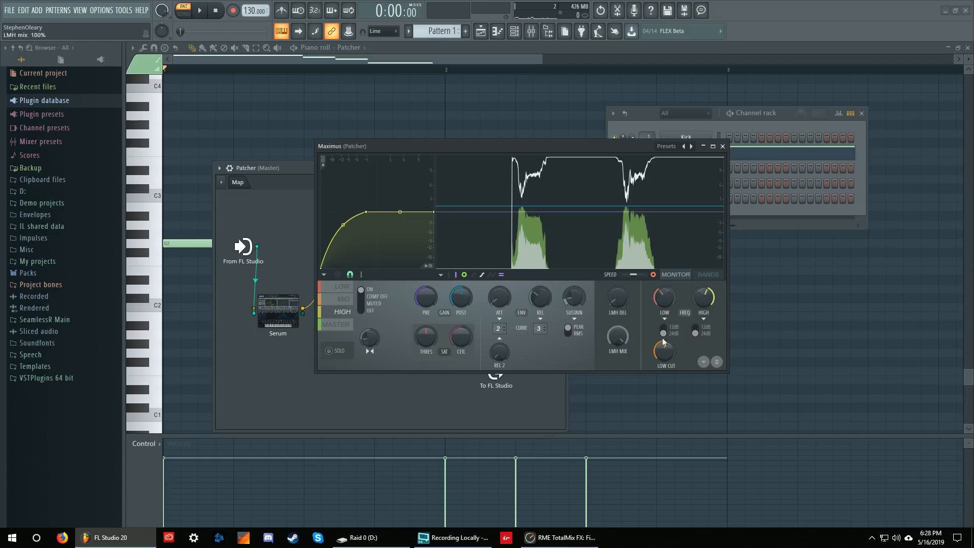
pyautogui.click(336, 325)
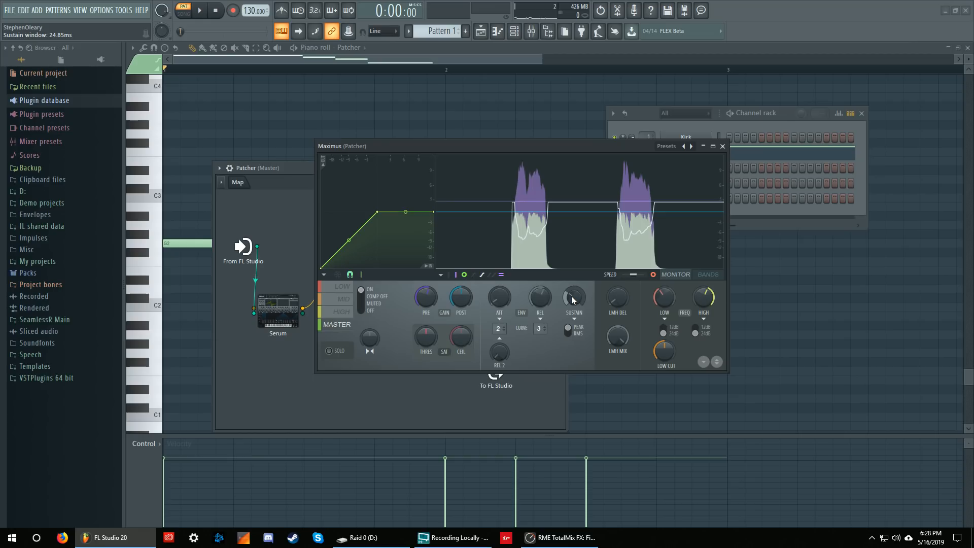
# Compare the mid, high and low band settings in Maximus and check the low band's stereo separation.
pyautogui.click(343, 303)
pyautogui.click(350, 292)
pyautogui.click(345, 301)
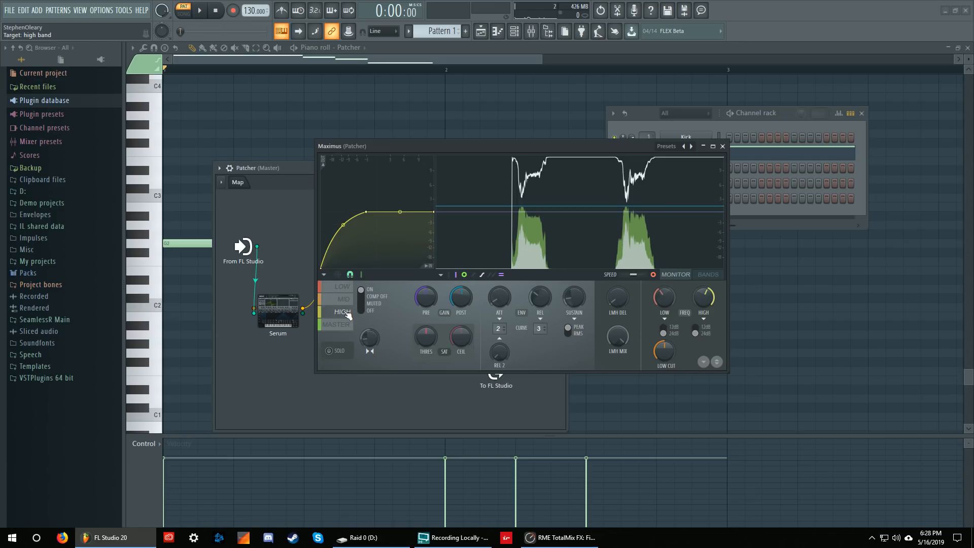
pyautogui.click(348, 312)
pyautogui.click(348, 293)
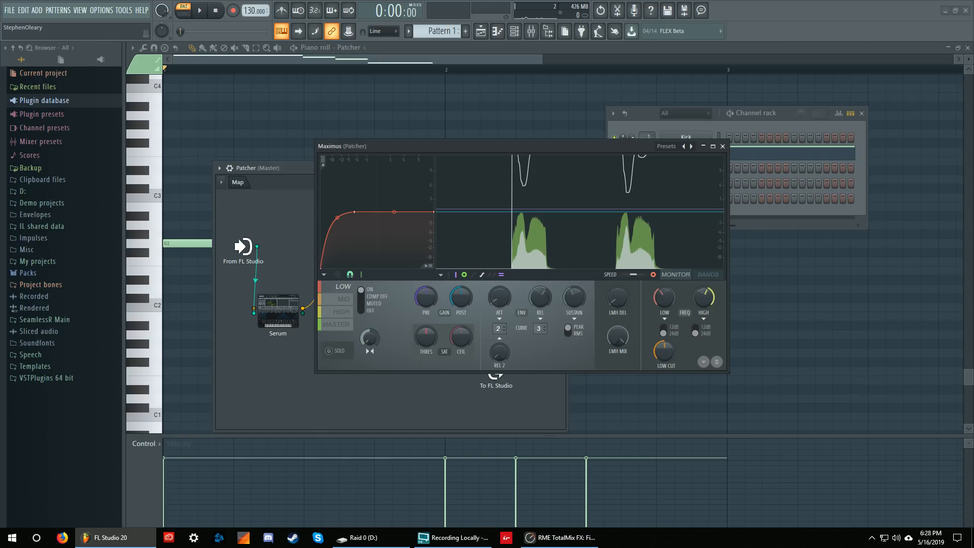
pyautogui.moveTo(372, 336); pyautogui.dragTo(372, 317)
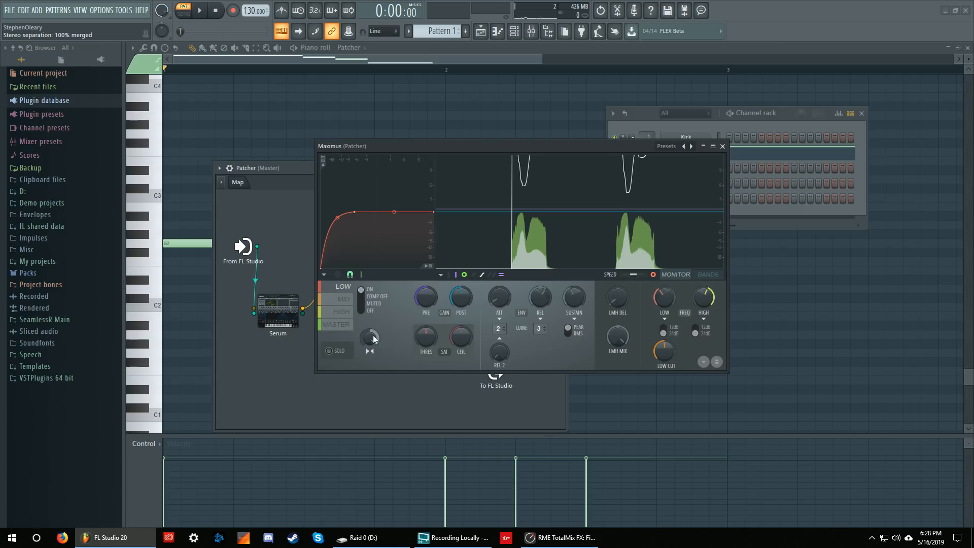
# Bring up the master band in Maximus, play the pattern briefly to watch its levels, and close the plugin.
pyautogui.click(347, 301)
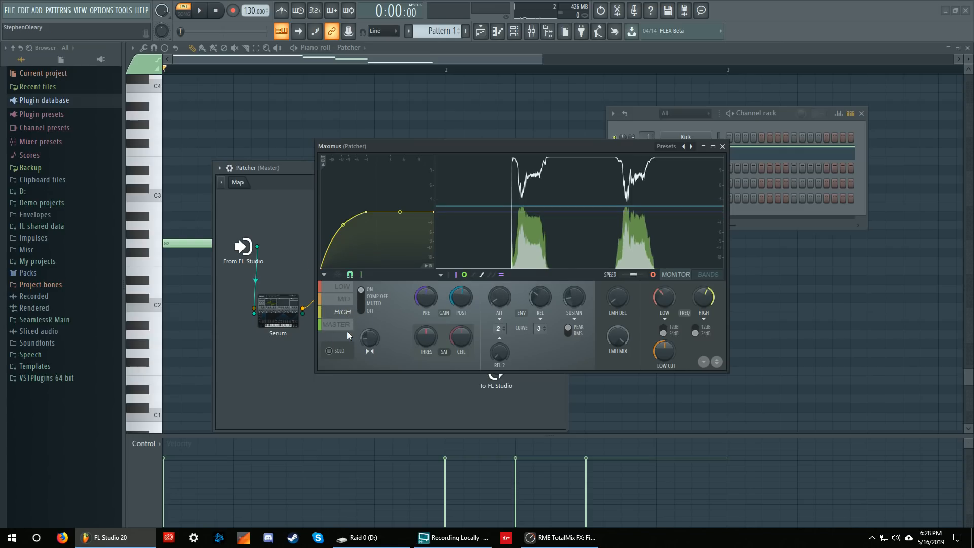
pyautogui.click(341, 325)
pyautogui.click(203, 10)
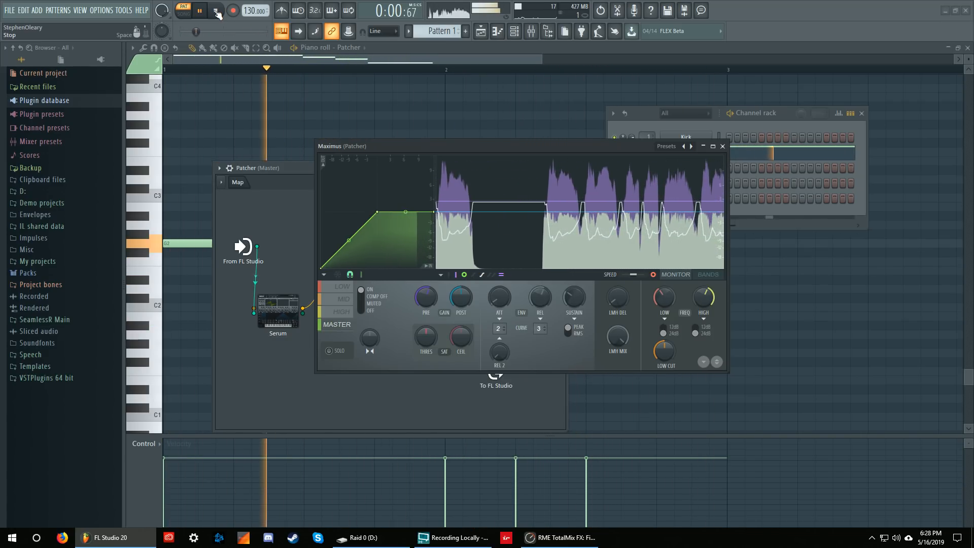
pyautogui.click(215, 11)
pyautogui.click(723, 146)
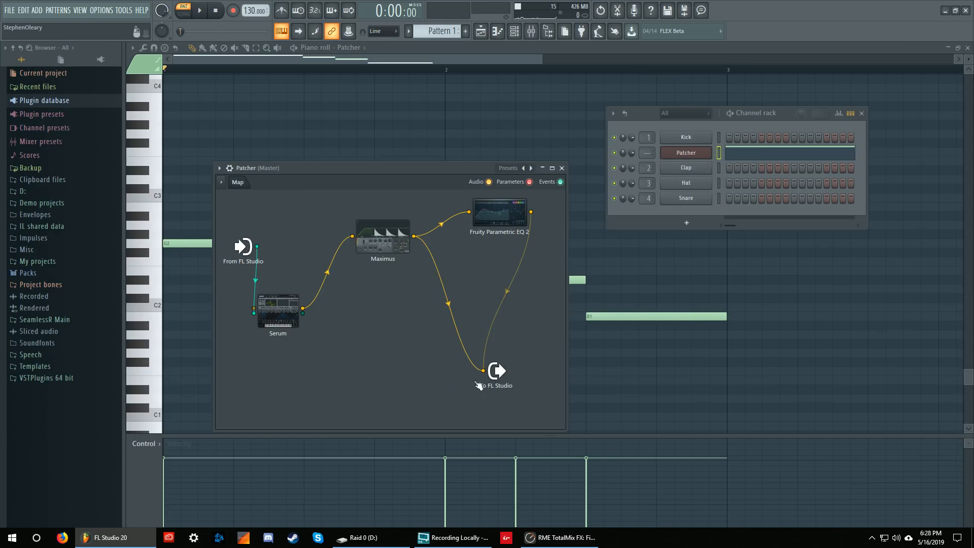
# Route the Patcher output only through Fruity Parametric EQ 2, and audition the pattern with the EQ open.
pyautogui.moveTo(532, 213); pyautogui.dragTo(477, 374)
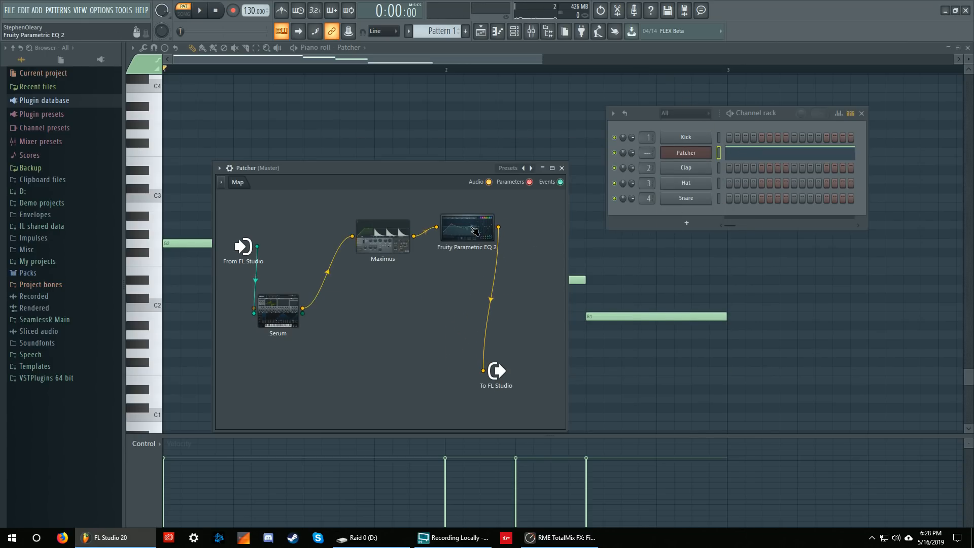
pyautogui.doubleClick(507, 216)
pyautogui.press('space')
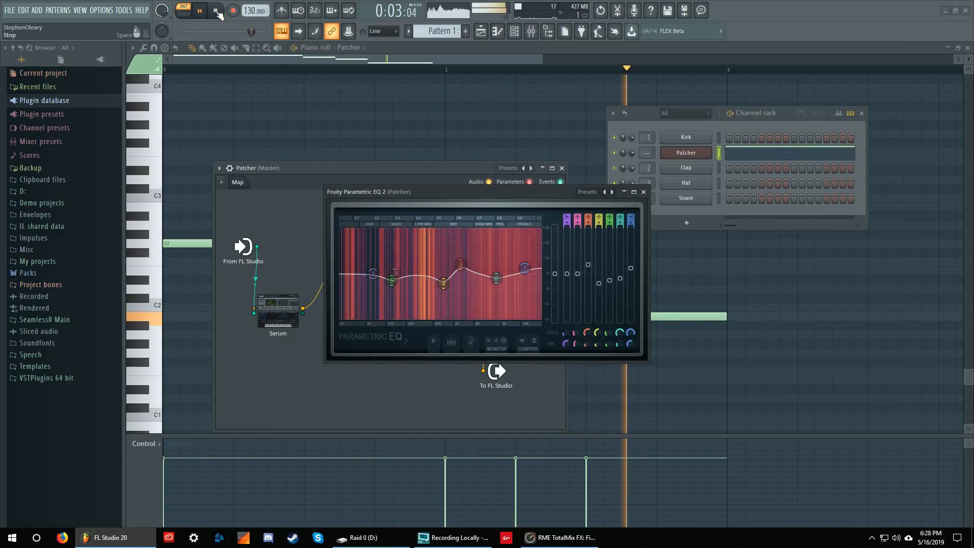
pyautogui.press('space')
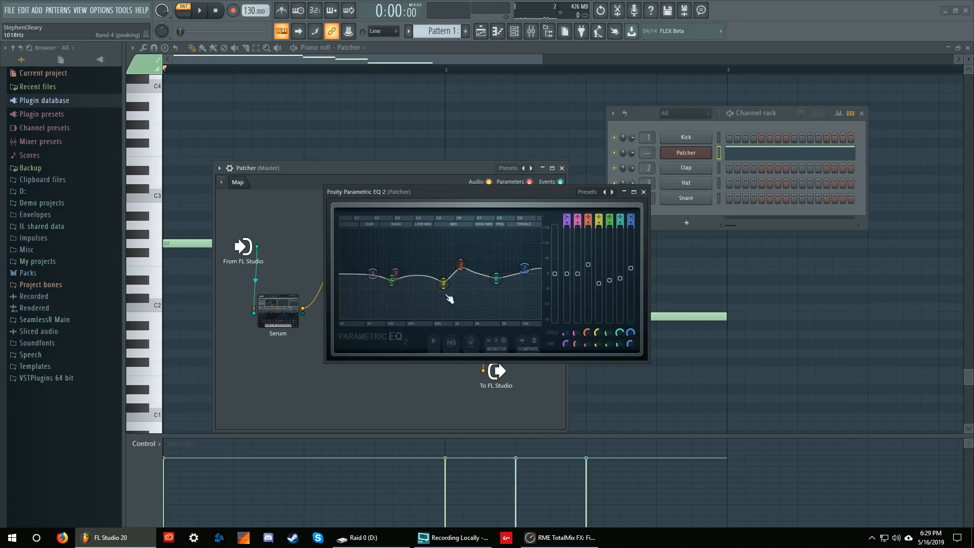
# Reposition and enlarge the Fruity Parametric EQ 2 window, and play the start of the pattern to view its spectrum.
pyautogui.moveTo(418, 205); pyautogui.dragTo(316, 137)
pyautogui.moveTo(553, 298); pyautogui.dragTo(842, 435)
pyautogui.press('space')
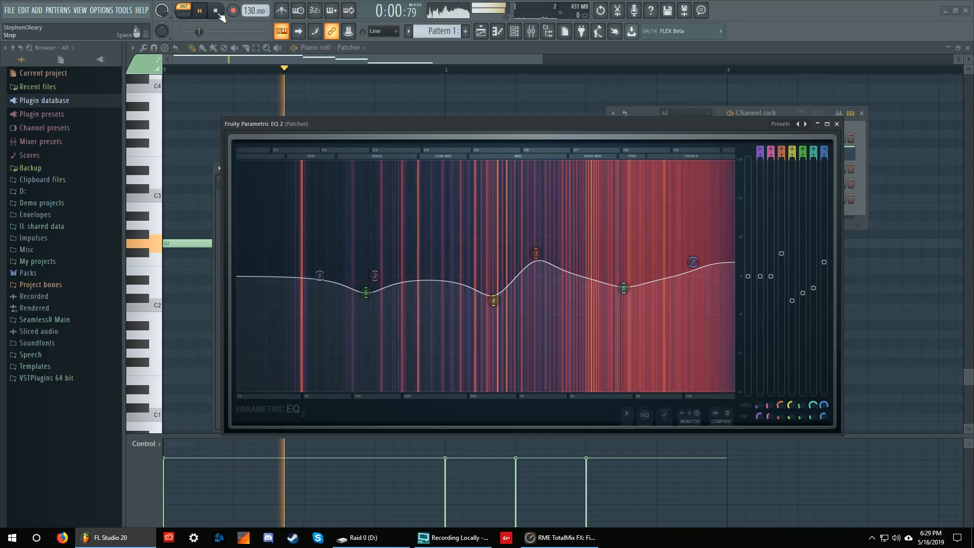
pyautogui.press('space')
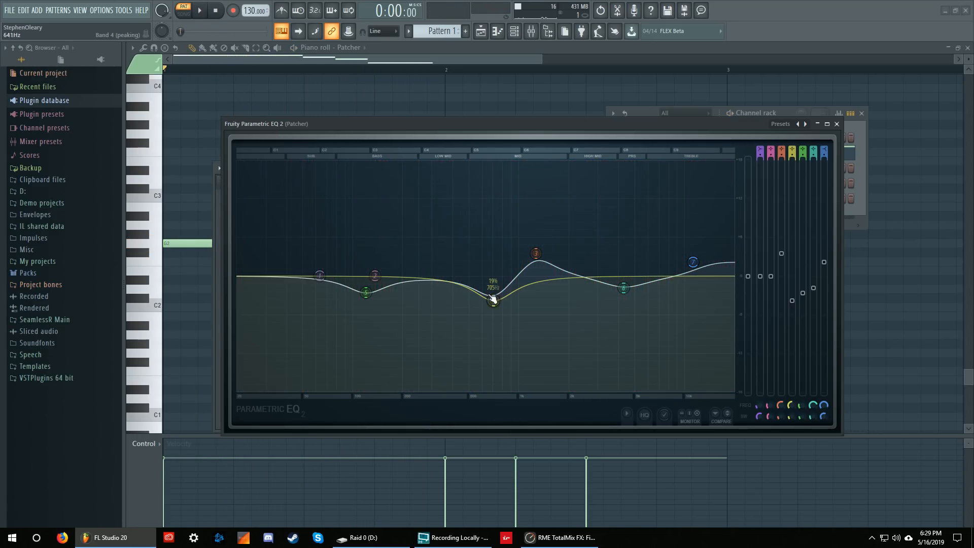
# Replay the opening of the pattern twice to hear the cut on band 4 and the boost on band 3.
pyautogui.click(199, 11)
pyautogui.click(216, 12)
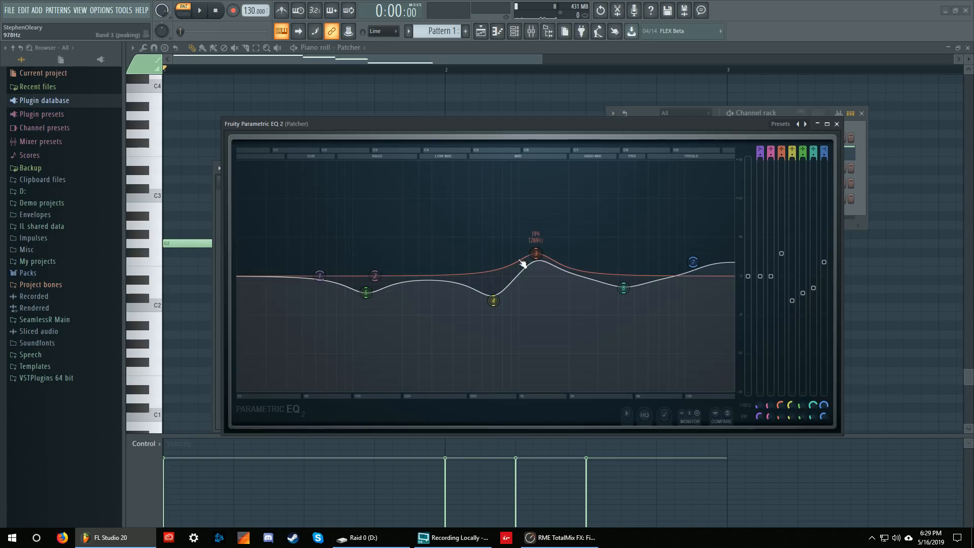
pyautogui.click(198, 13)
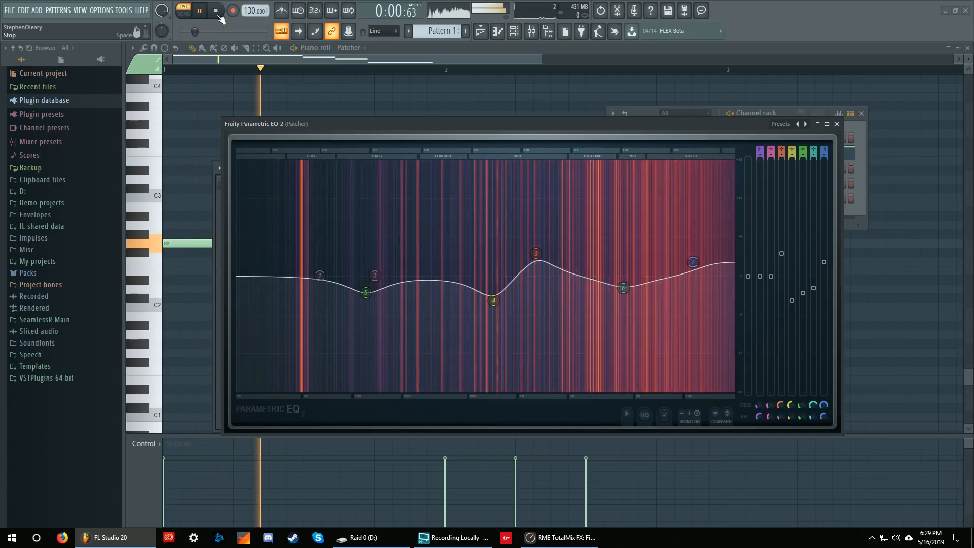
pyautogui.click(216, 11)
# Flatten EQ band 3 to 0.0 dB and play the pattern to hear it without the boost.
pyautogui.moveTo(535, 253); pyautogui.dragTo(533, 275)
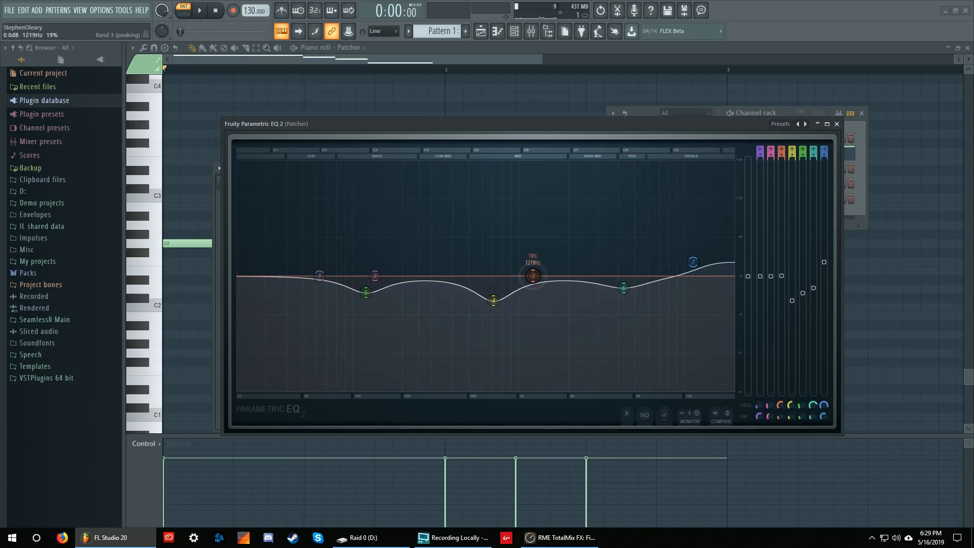
pyautogui.click(199, 11)
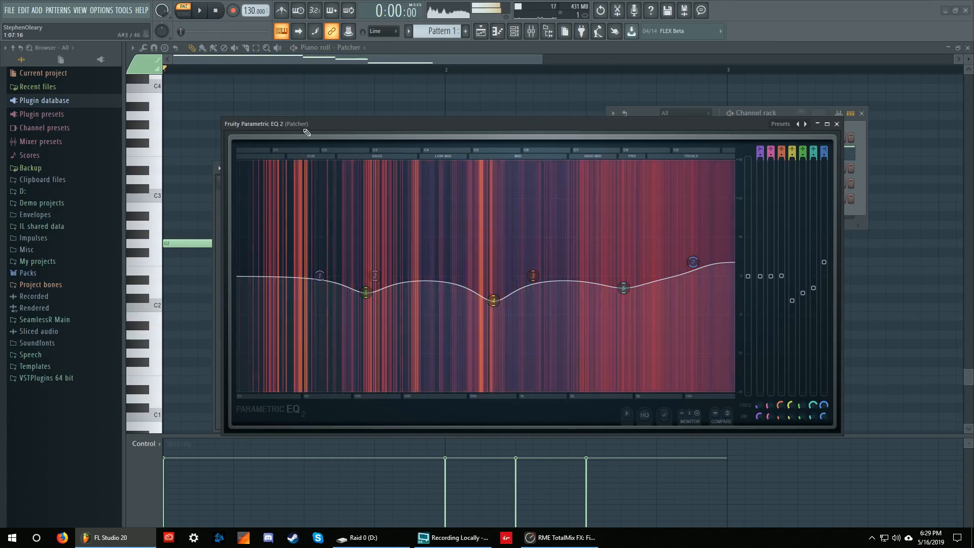
pyautogui.click(217, 16)
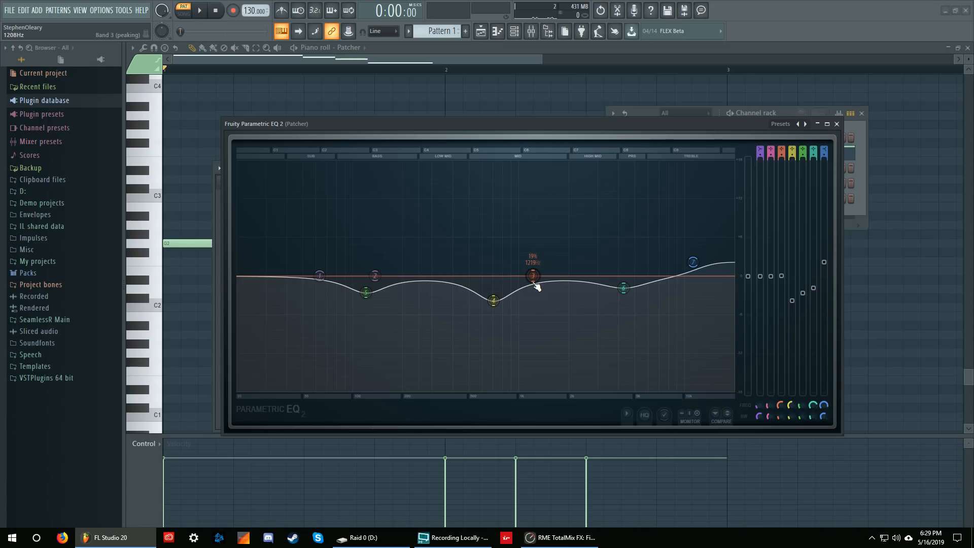
# Boost EQ band 3 with a 9% bandwidth at about 1.1 kHz, fine-tuning it while the pattern plays.
pyautogui.moveTo(536, 287); pyautogui.dragTo(528, 253)
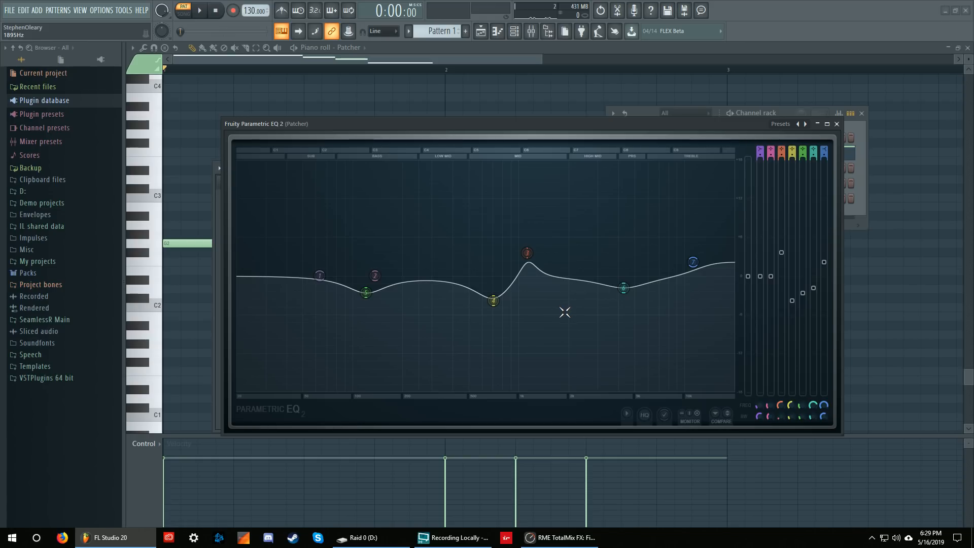
pyautogui.moveTo(527, 252); pyautogui.dragTo(528, 269)
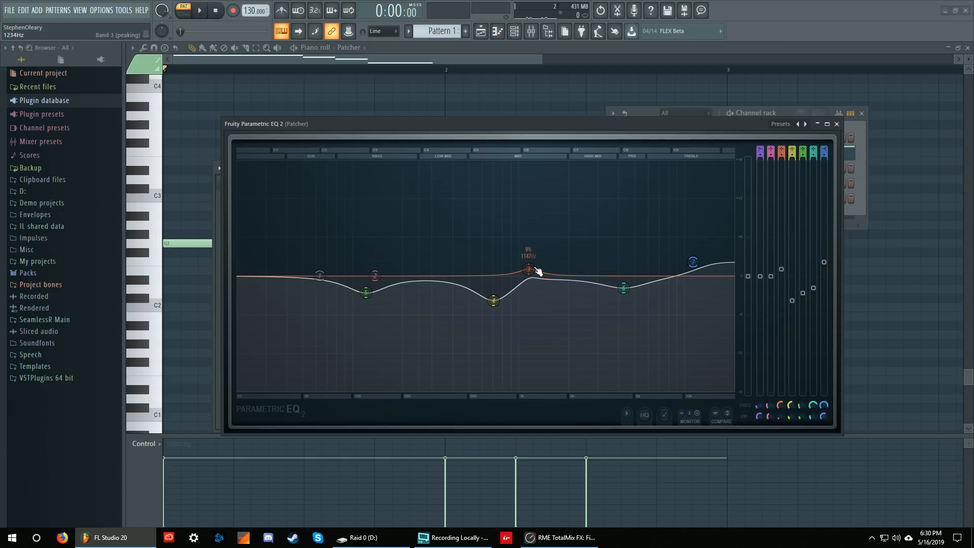
pyautogui.moveTo(538, 271)
pyautogui.mouseDown()
pyautogui.moveTo(533, 255)
pyautogui.moveTo(539, 263)
pyautogui.moveTo(522, 256)
pyautogui.moveTo(530, 259)
pyautogui.mouseUp()
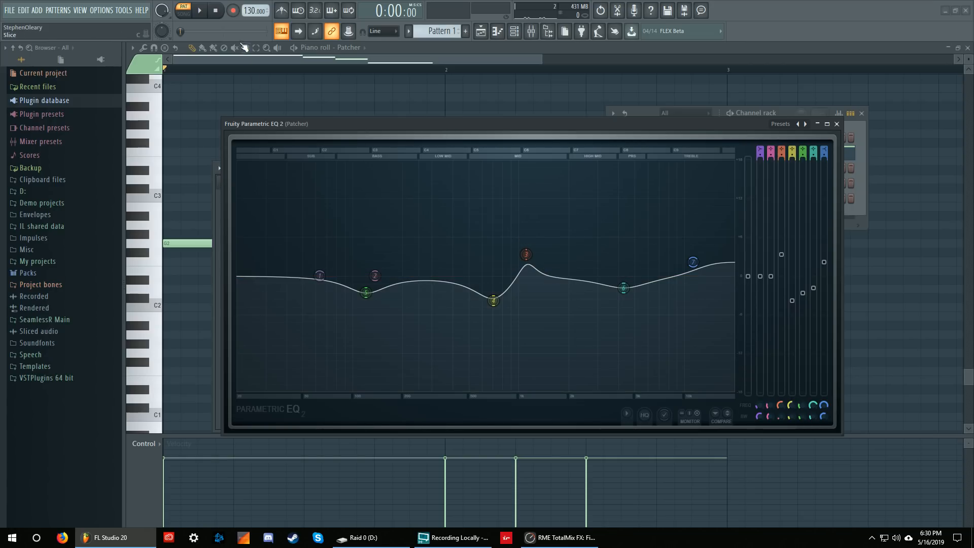
pyautogui.press('space')
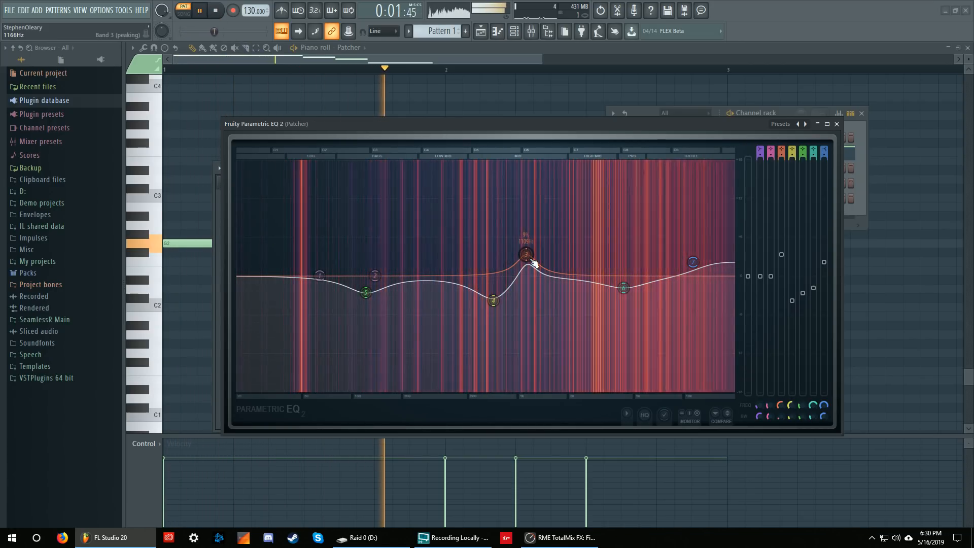
pyautogui.moveTo(532, 259); pyautogui.dragTo(528, 260)
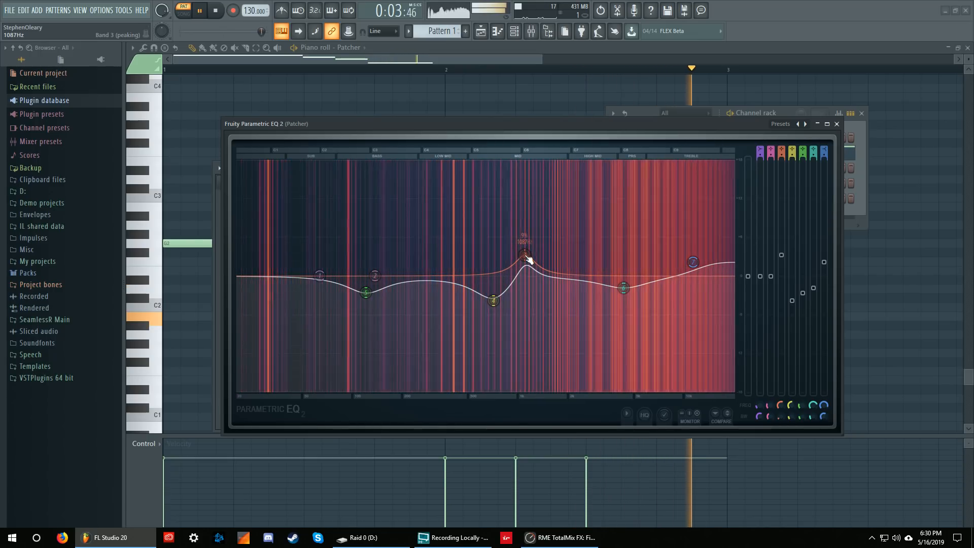
pyautogui.click(216, 10)
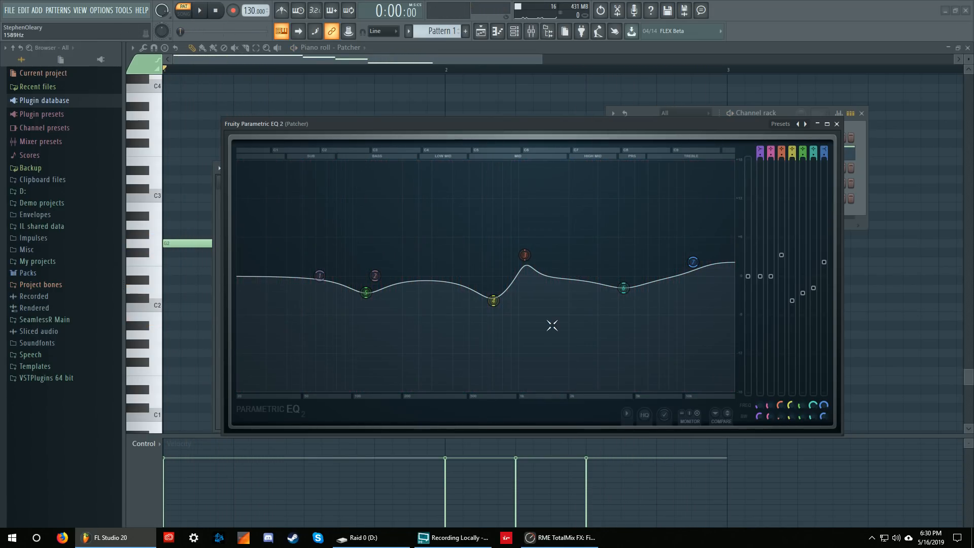
# Close the EQ, reposition the Patcher window over the piano roll, and switch to the recording program.
pyautogui.click(836, 124)
pyautogui.moveTo(414, 168); pyautogui.dragTo(454, 147)
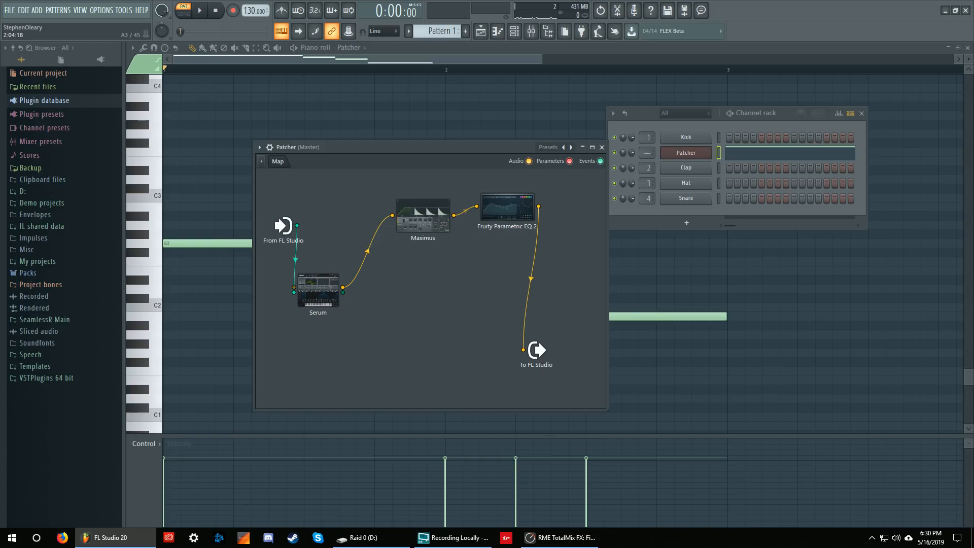
pyautogui.hotkey('alt', 'Tab')
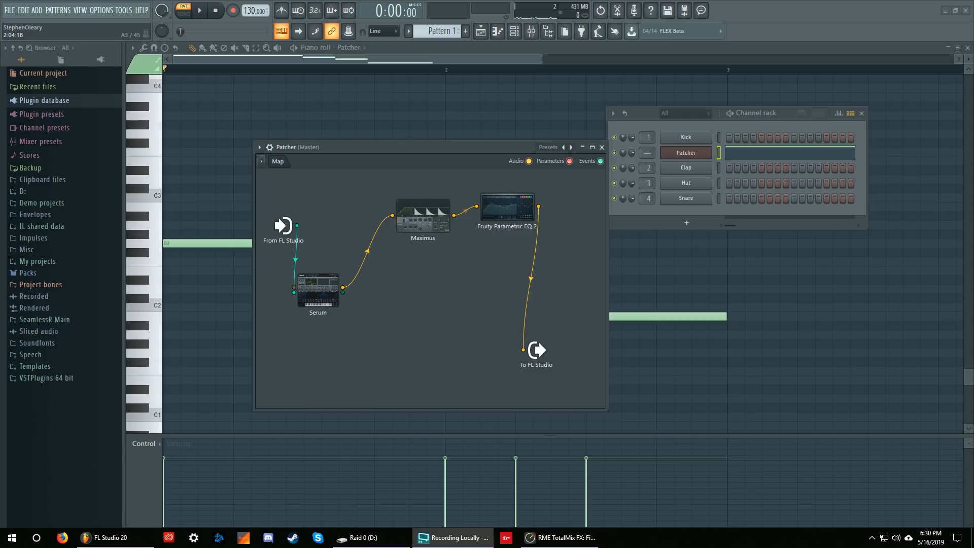